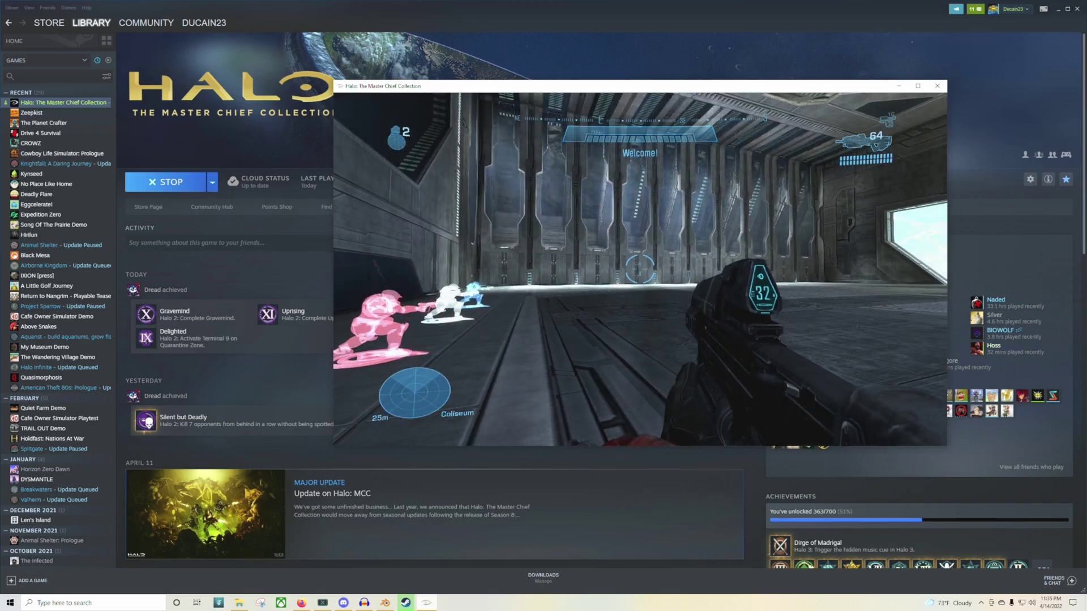
- Pause the Halo: Reach Forge game and highlight the Start New Round option
key("Escape")
key("Right")
key("Right")
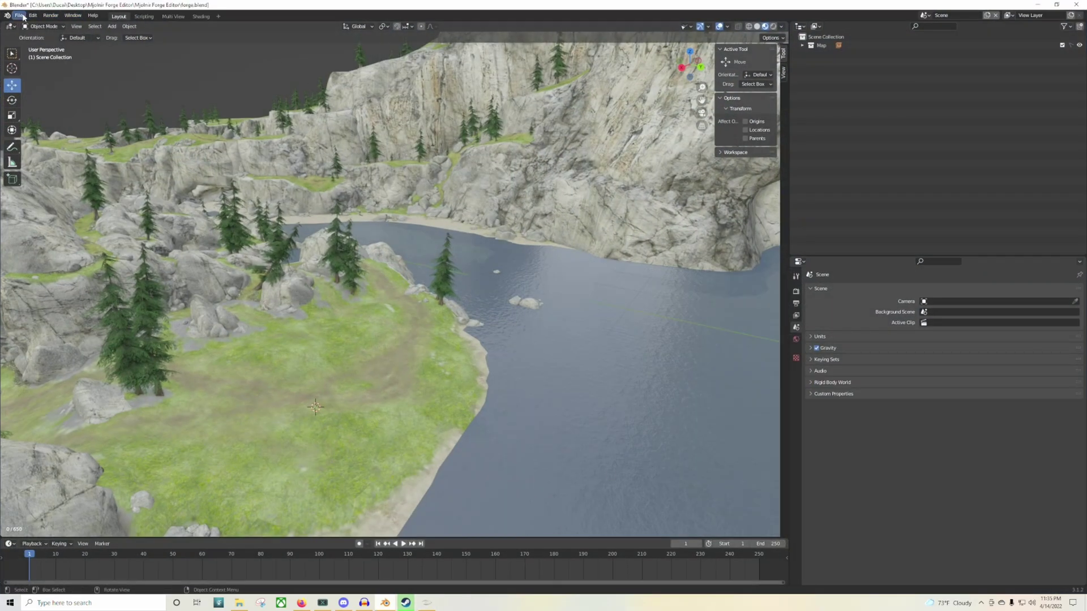
- In Blender, fly the view across the water and through the cliff window into the Coliseum interior
mouse_move(455, 205)
middle_mouse_down()
mouse_move(504, 205)
mouse_move(468, 206)
middle_mouse_up()
key("shift+grave")
key("w")
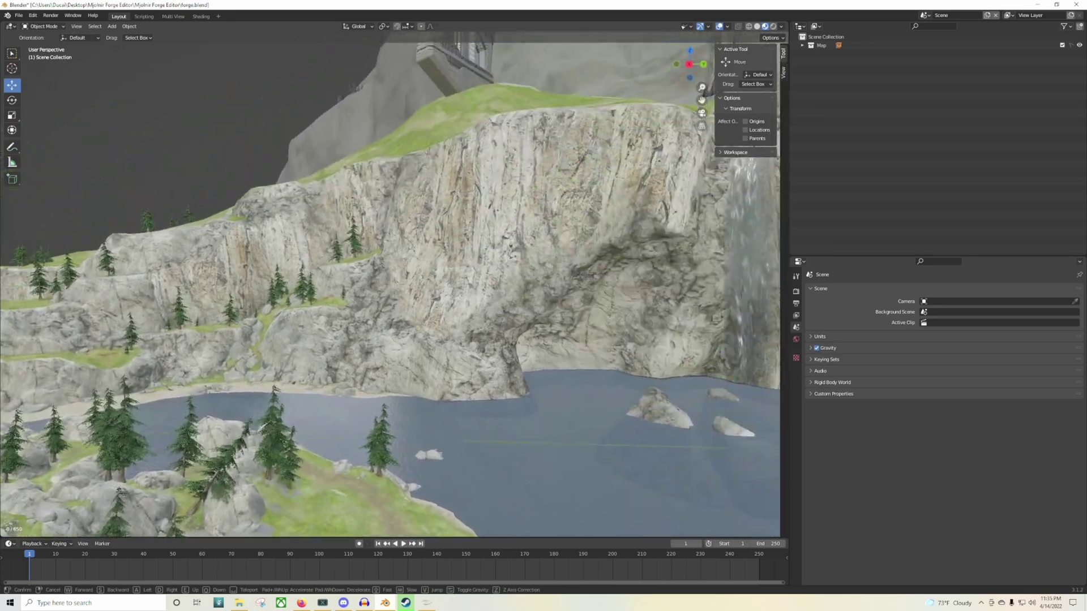
key("d")
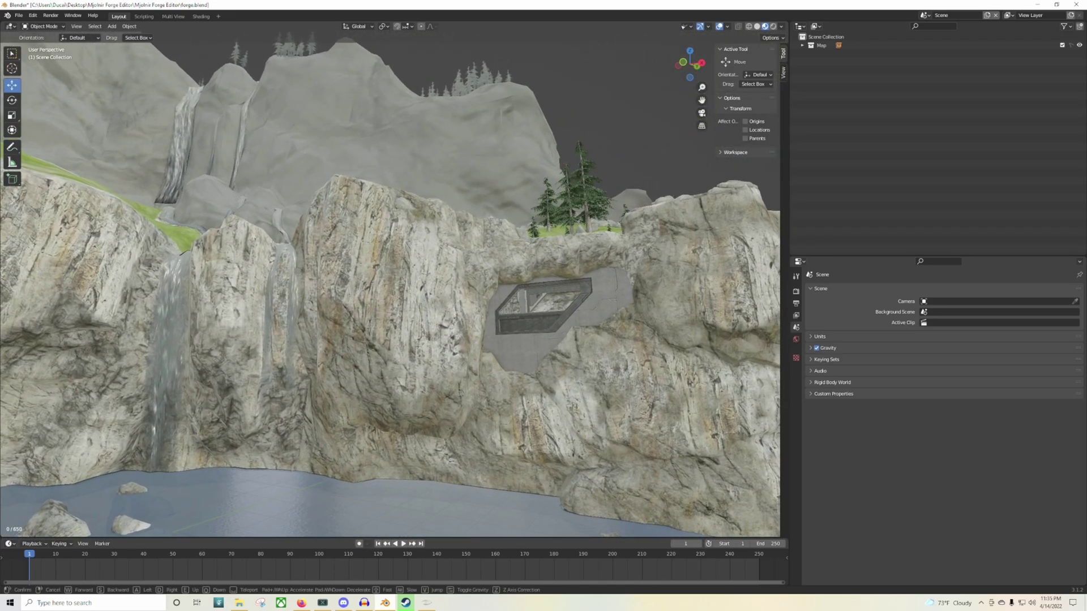
key("w")
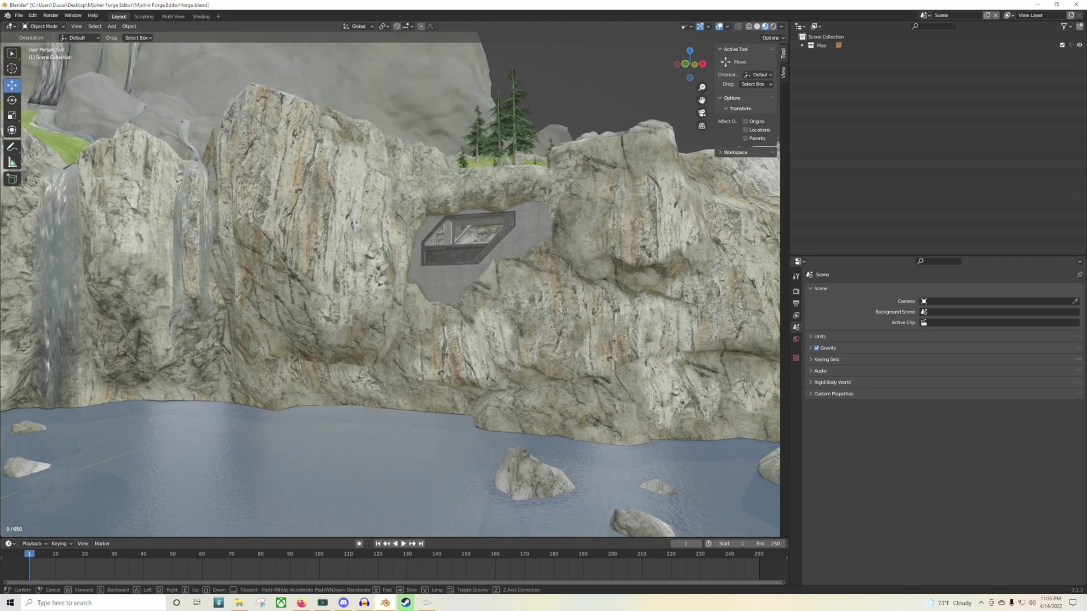
key("w")
key("d")
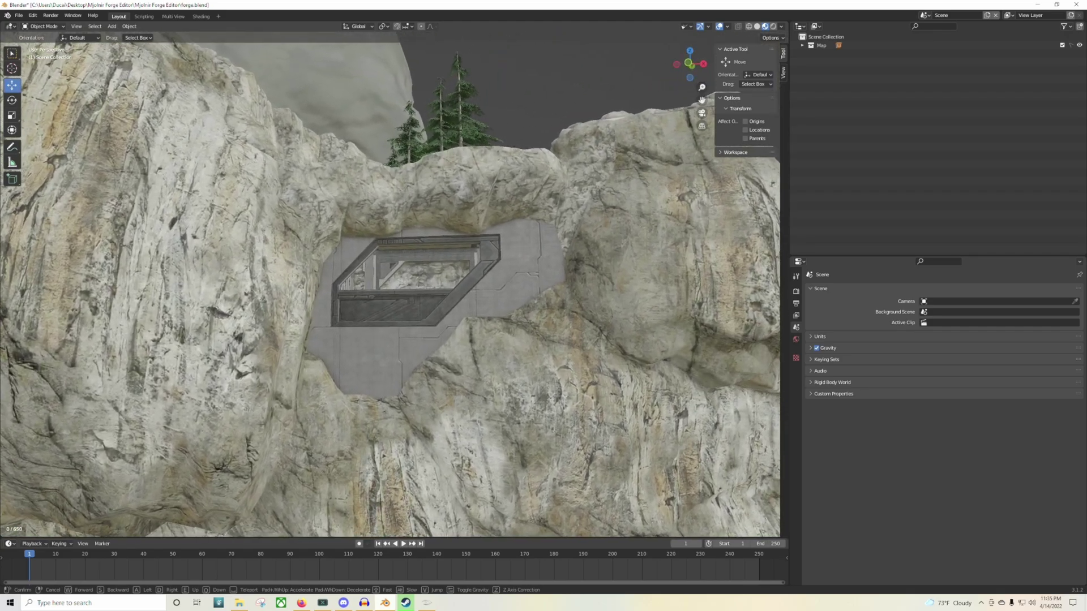
key("w")
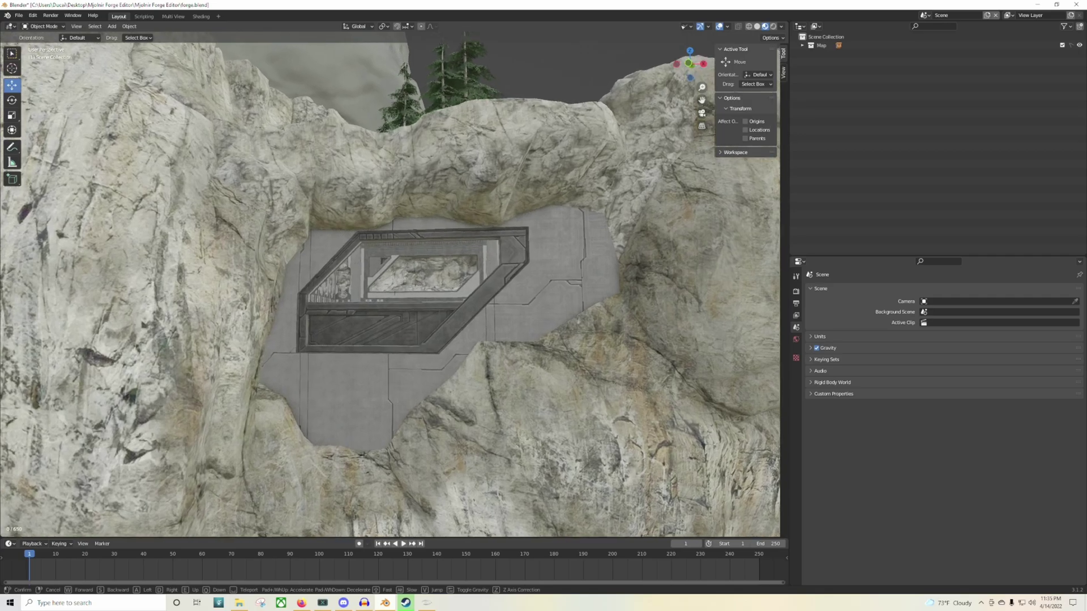
key("w")
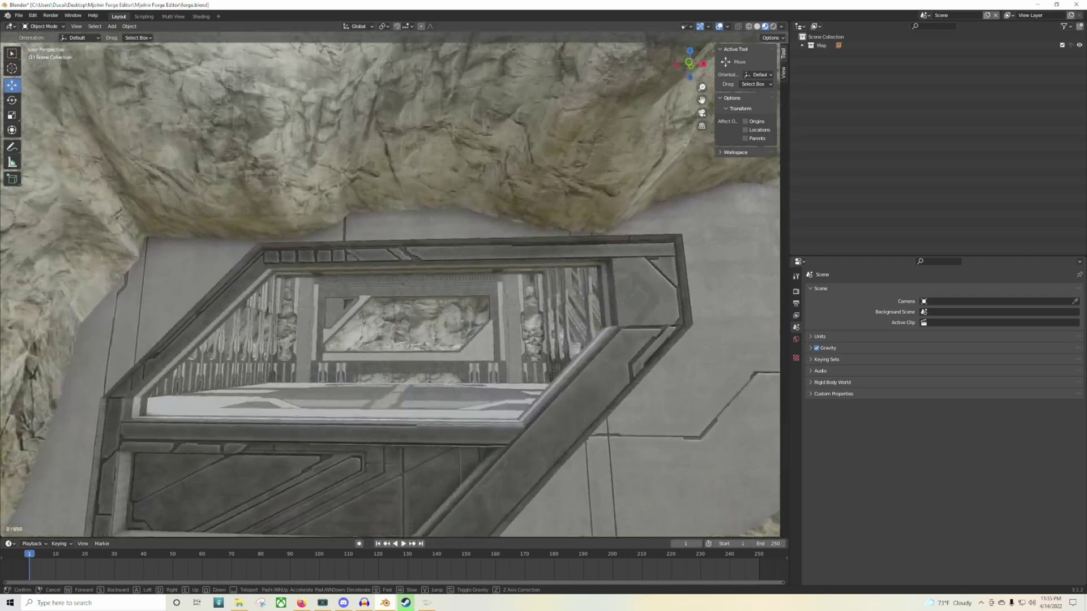
key("w")
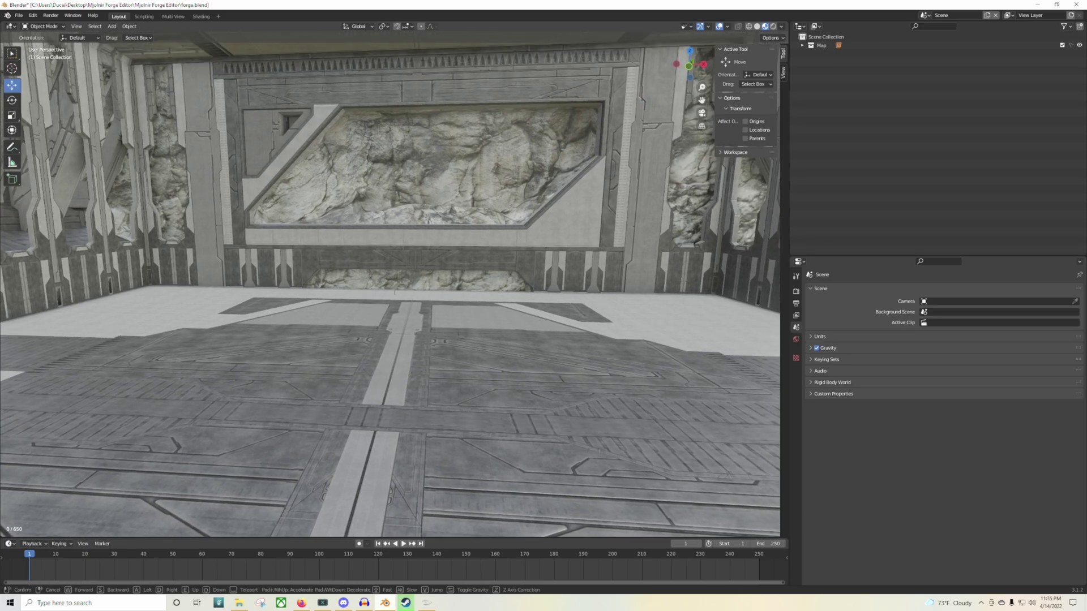
left_click(394, 288)
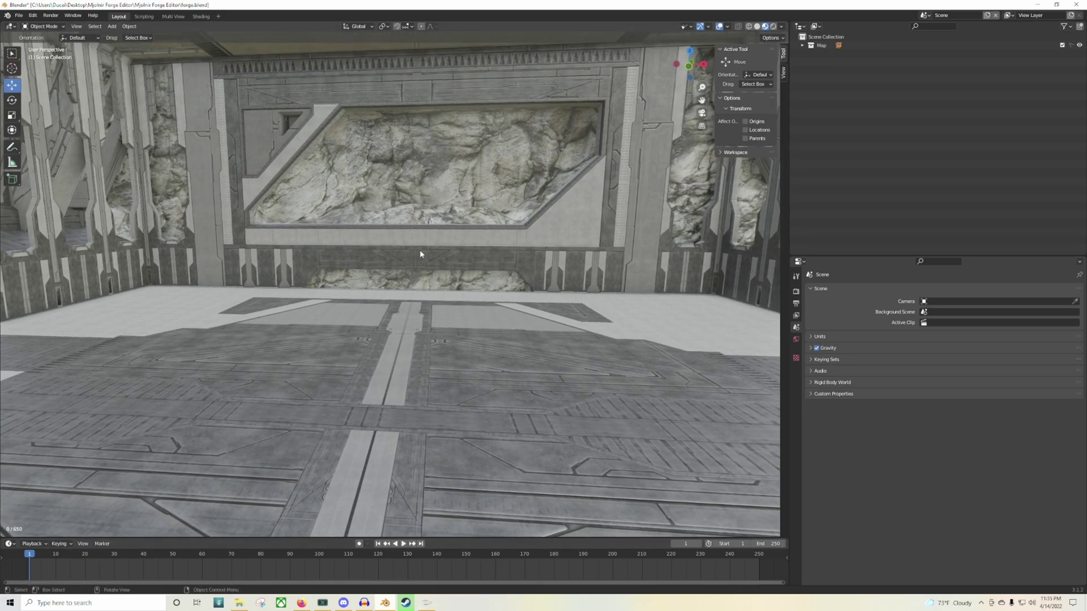
- Import the Forge Objects from the running game into the scene
left_click(21, 15)
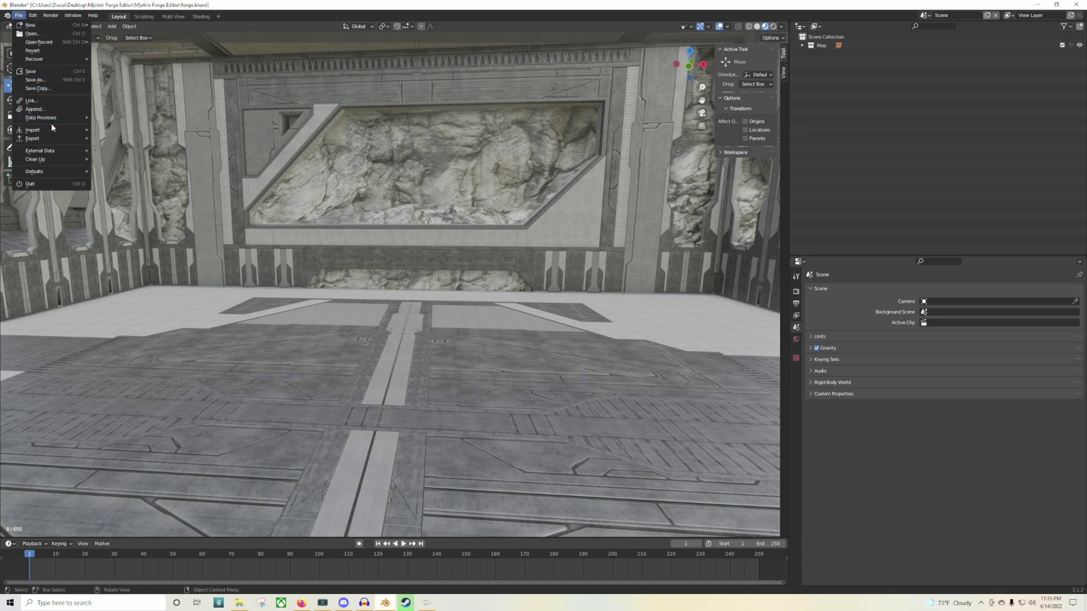
mouse_move(53, 130)
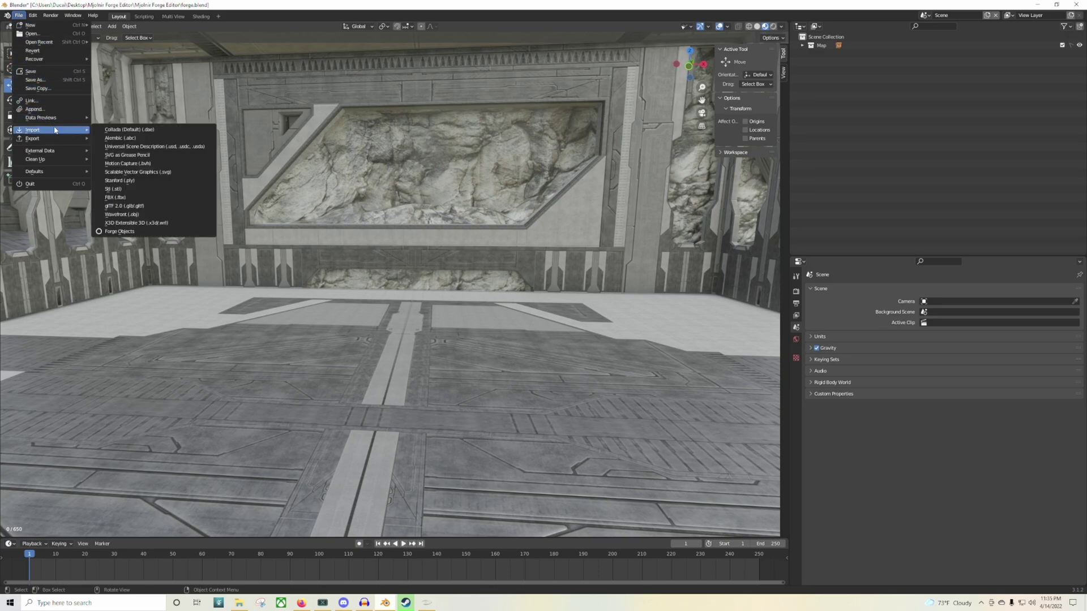
left_click(134, 232)
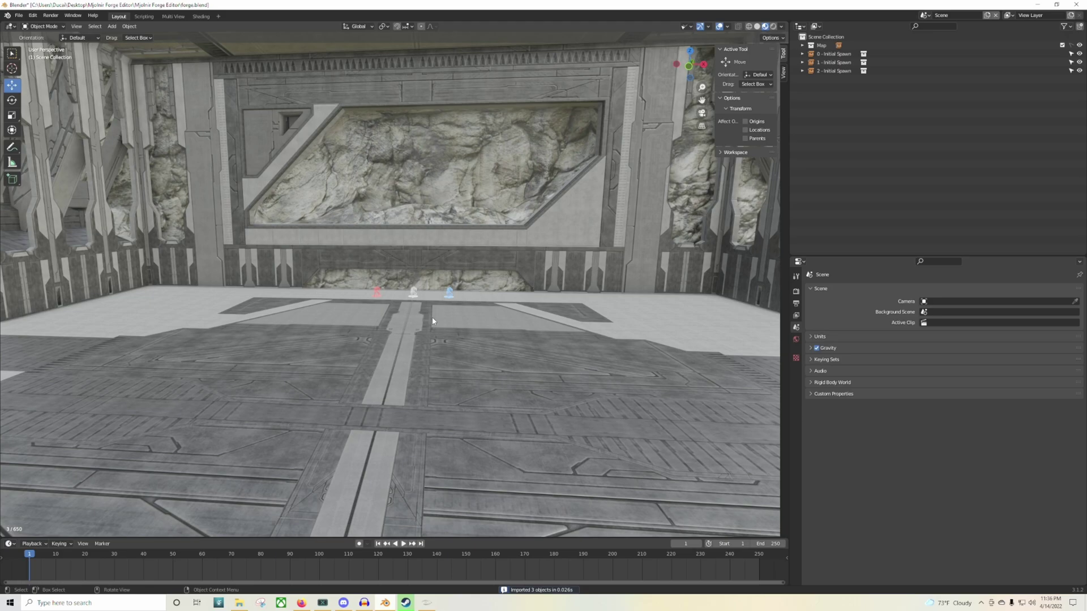
- Delete the three imported Initial Spawn objects from the Coliseum floor
left_click_drag(368, 275, 604, 360)
key("Delete")
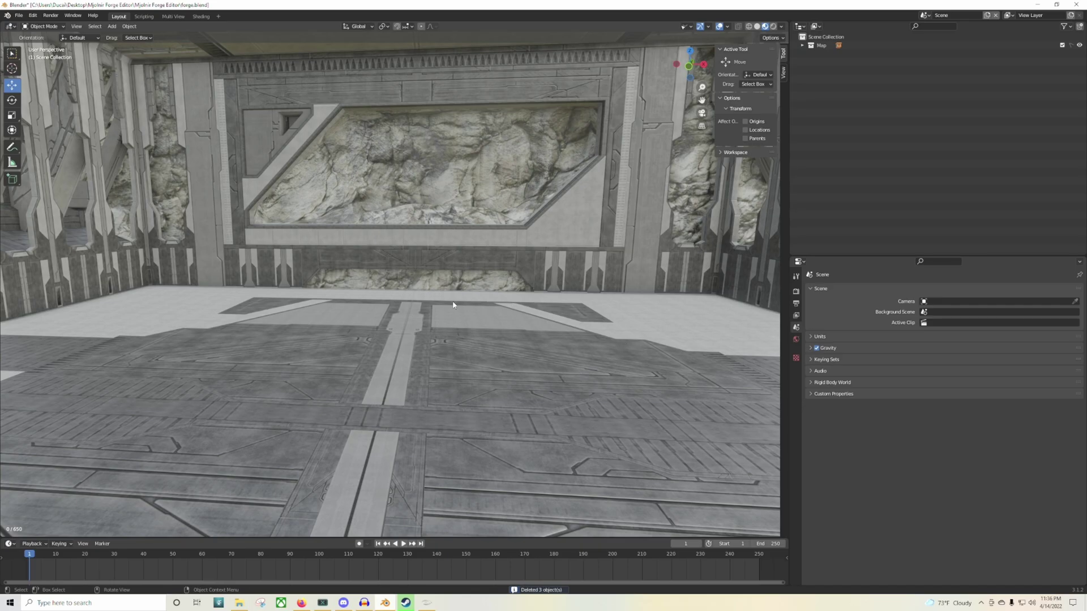
- Fly the view from the Coliseum back to the grassy island and check the edit mode controls in the paused Halo game
key("shift+grave")
key("w")
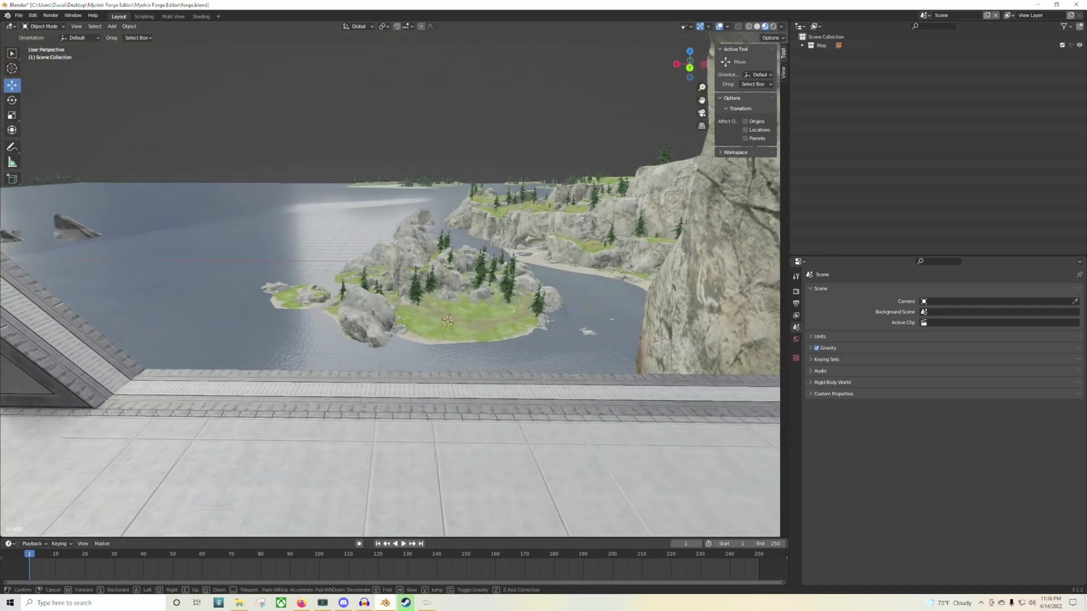
key("w")
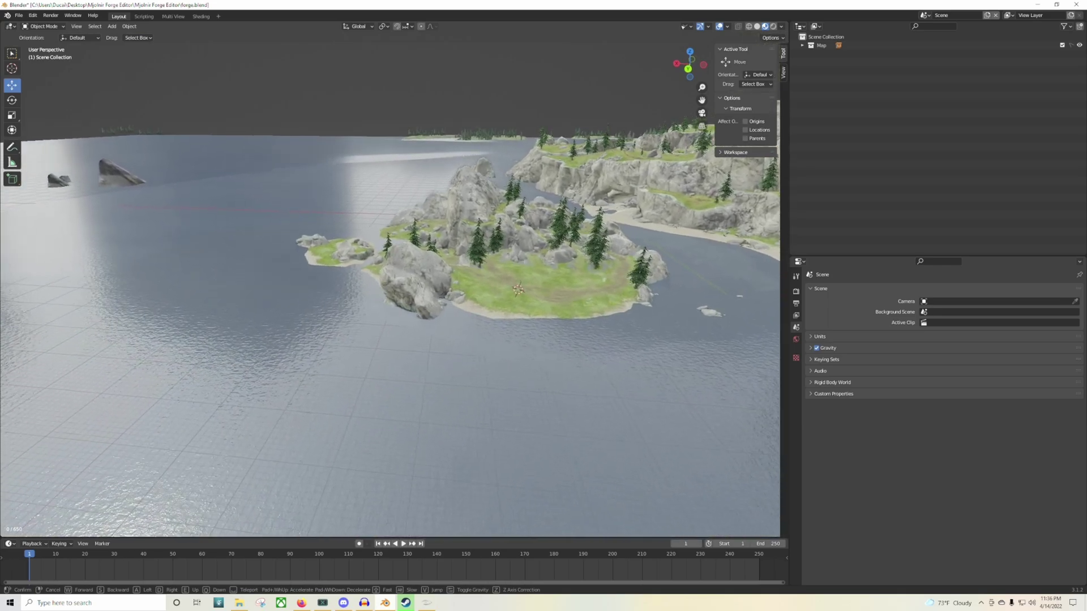
key("w")
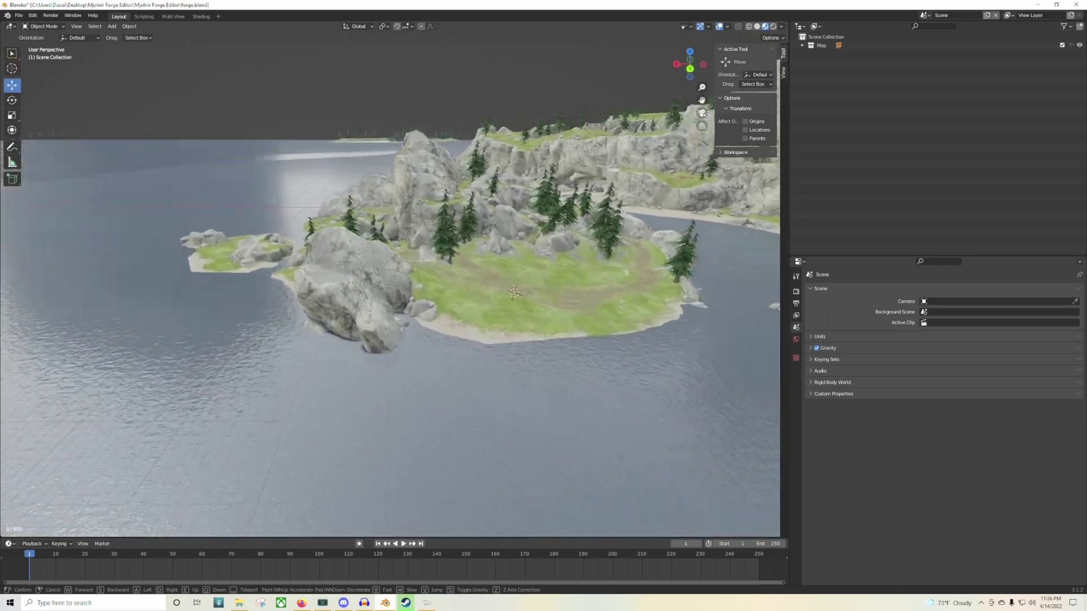
key("w")
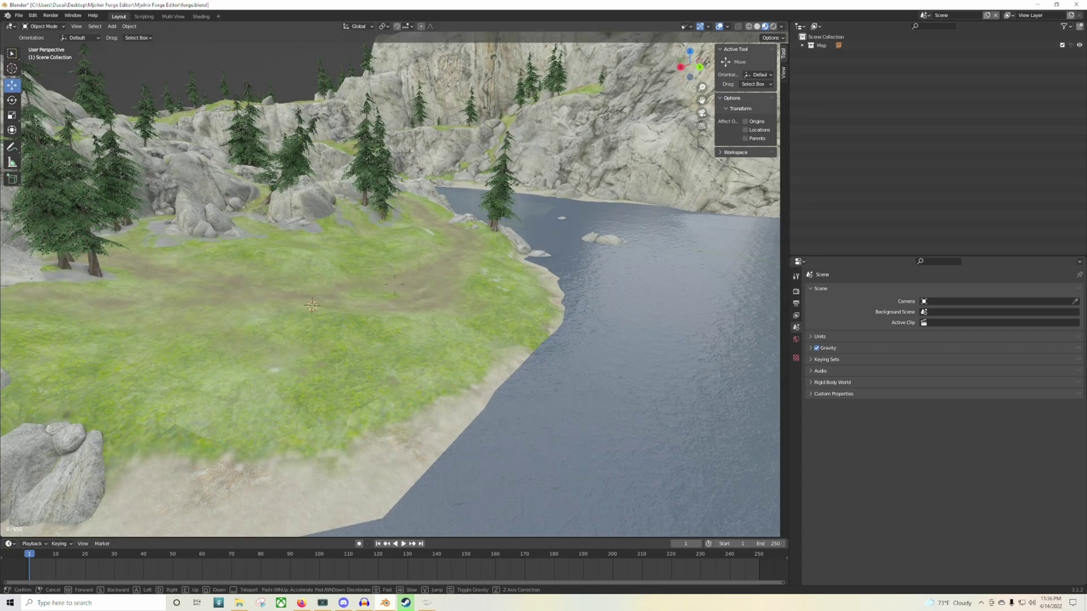
left_click(396, 289)
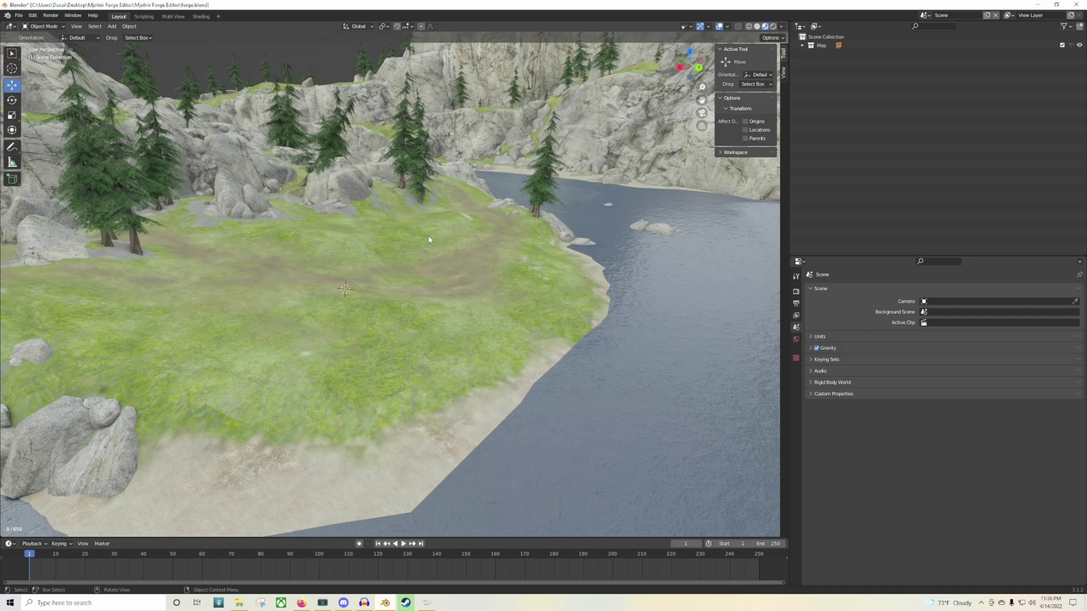
left_click(427, 604)
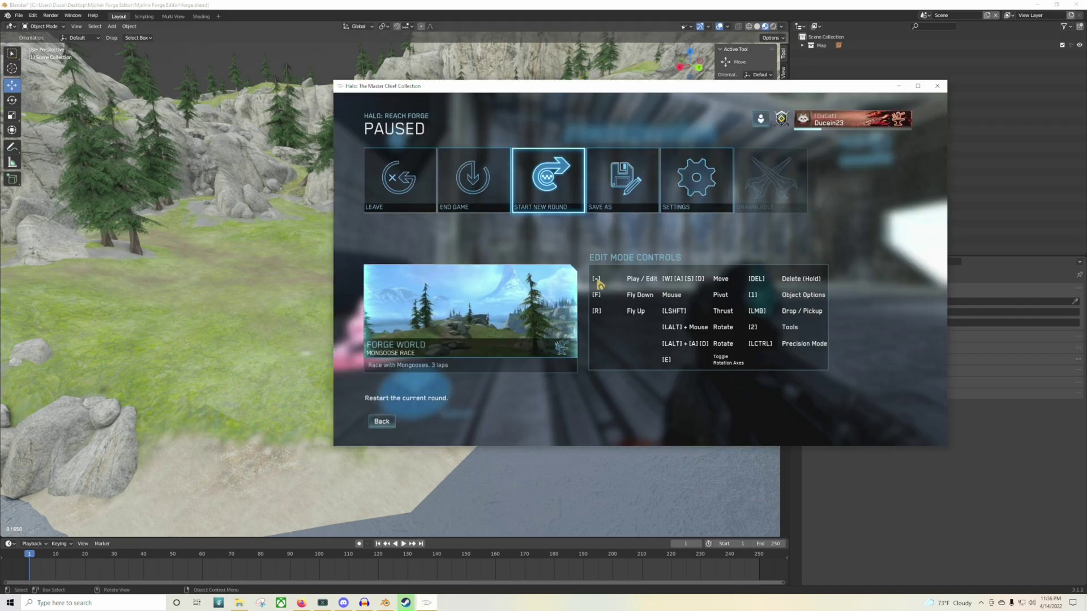
left_click(352, 19)
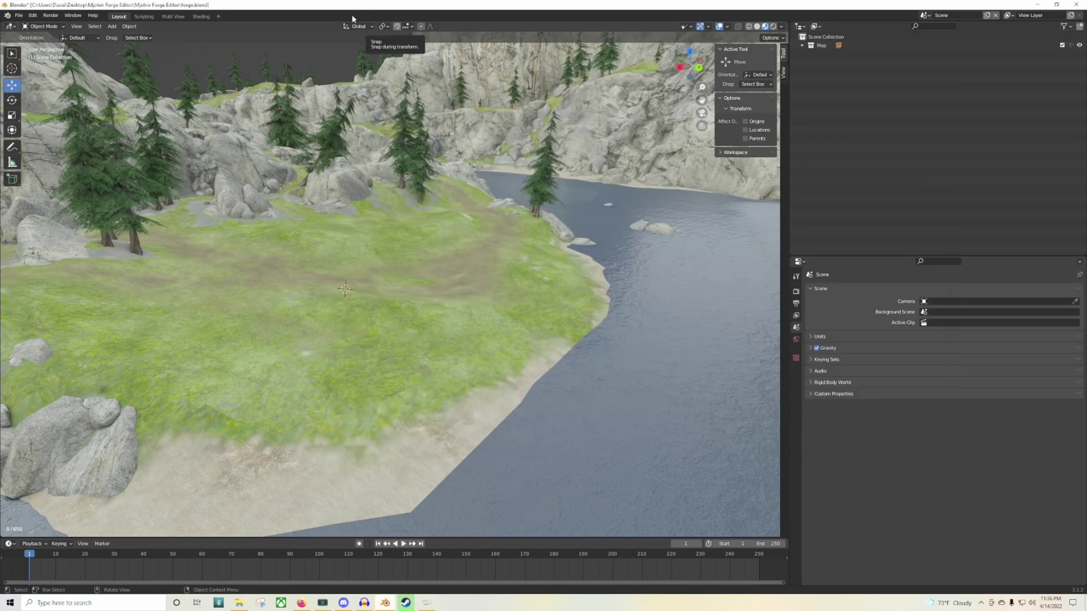
- Add a Respawn Point Forge object at the 3D cursor on the grassy island
left_click(113, 27)
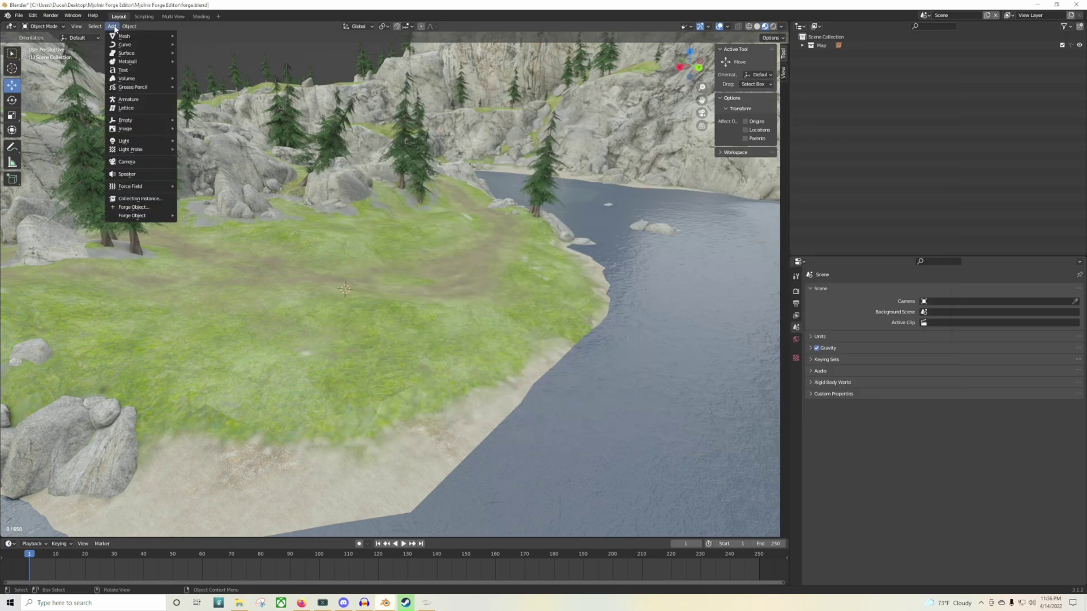
mouse_move(164, 220)
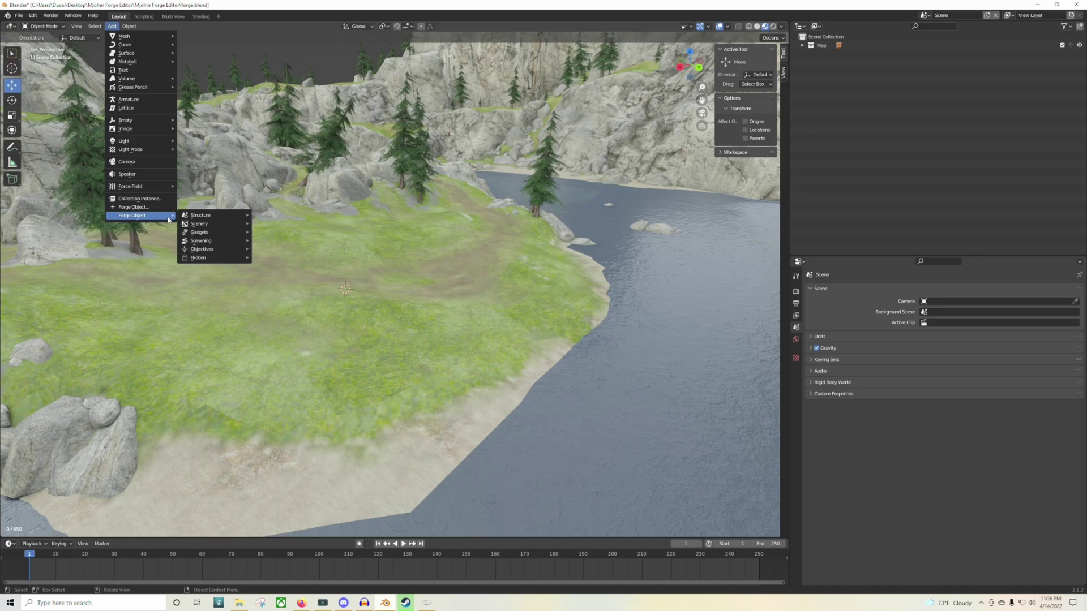
mouse_move(218, 218)
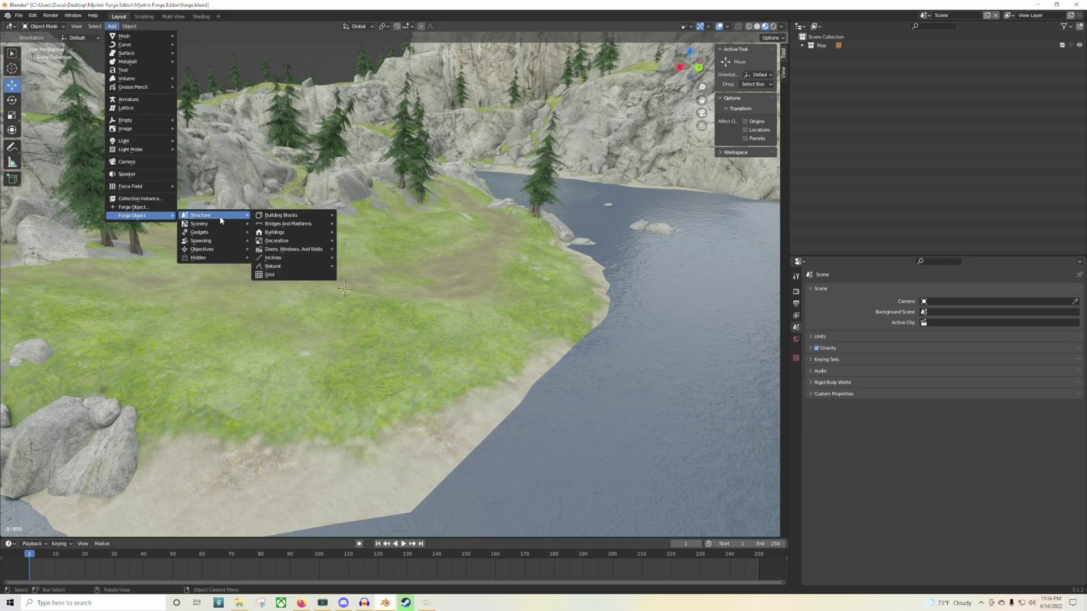
mouse_move(276, 218)
mouse_move(292, 237)
mouse_move(291, 267)
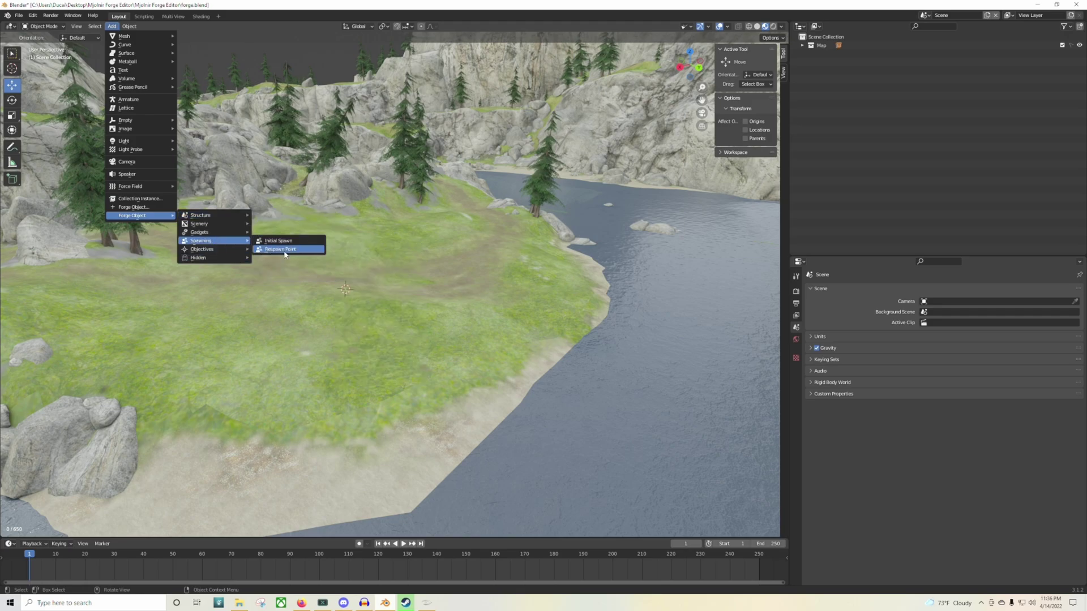
left_click(280, 249)
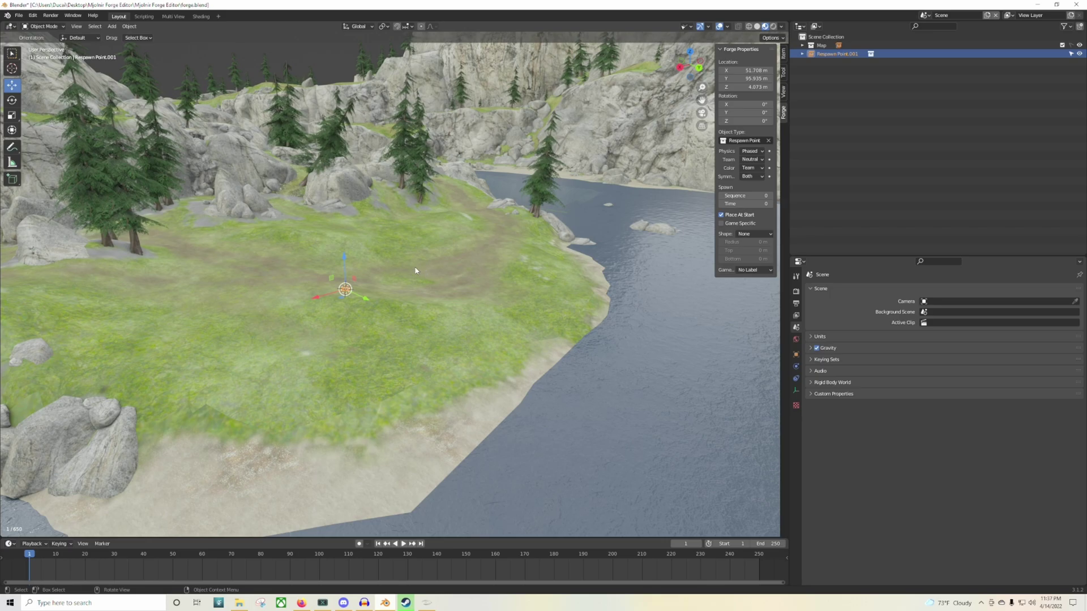
- Move the respawn point along the Y axis to about 98.29 m
key("shift+grave")
key("w")
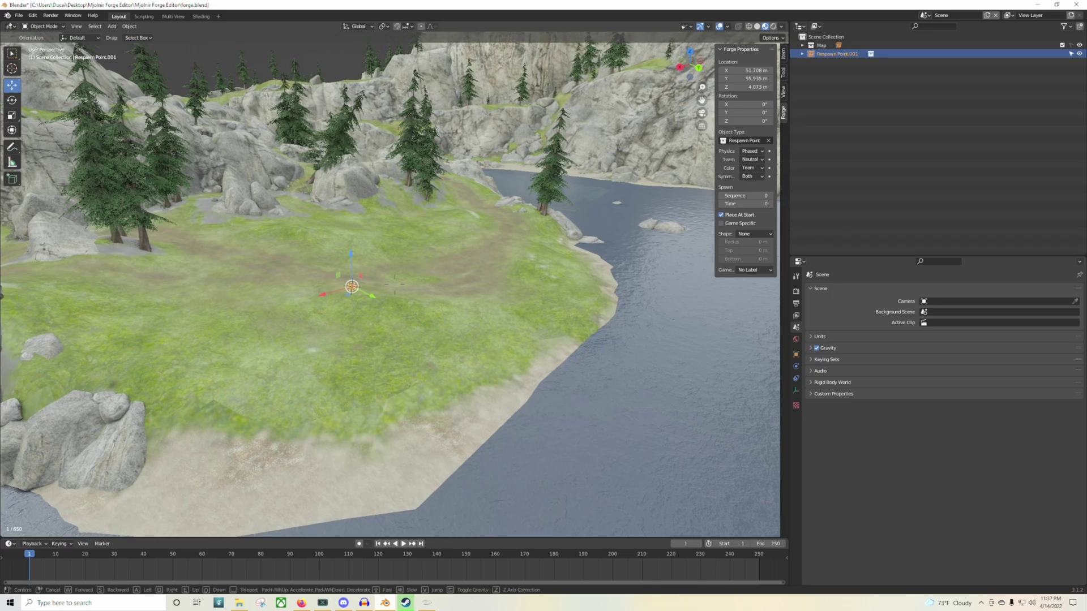
key("w")
key("s")
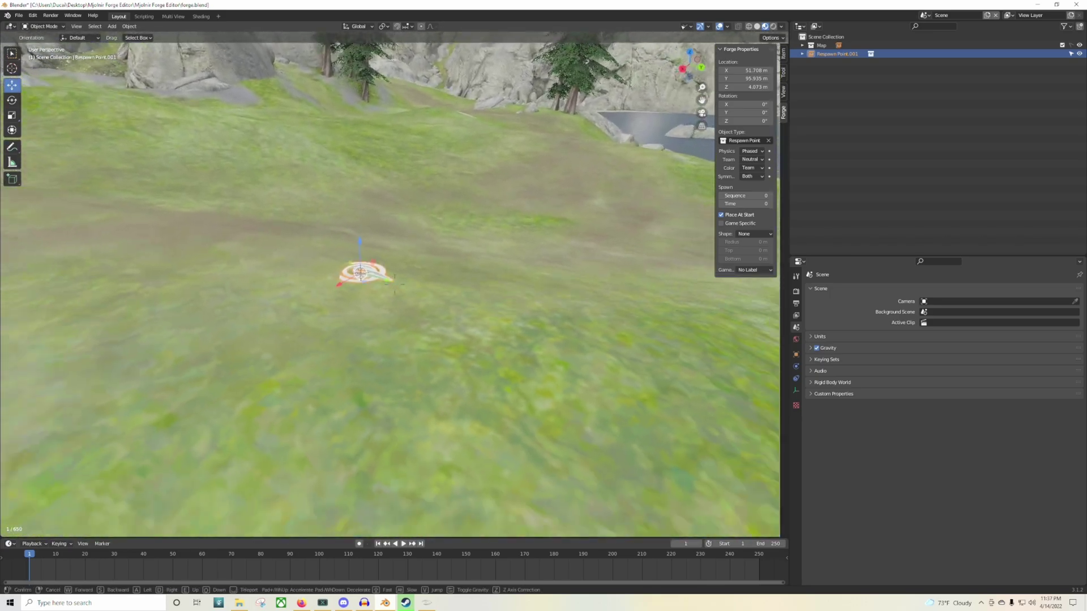
key("Return")
left_click_drag(351, 304, 547, 339)
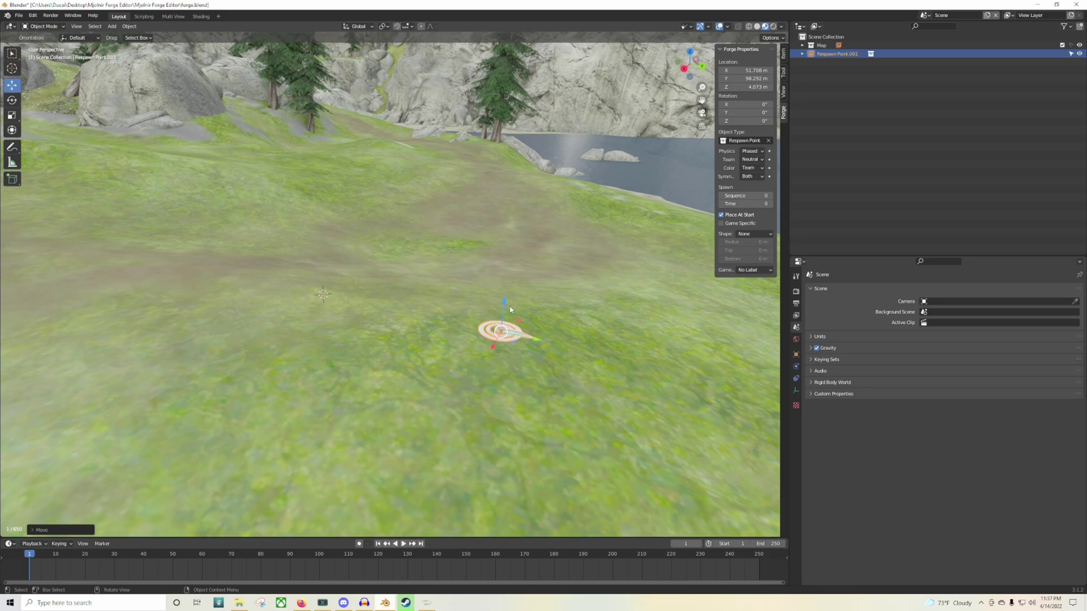
- Add a Block, 2x4 structure Forge object to the grassy island
key("shift+grave")
key("s")
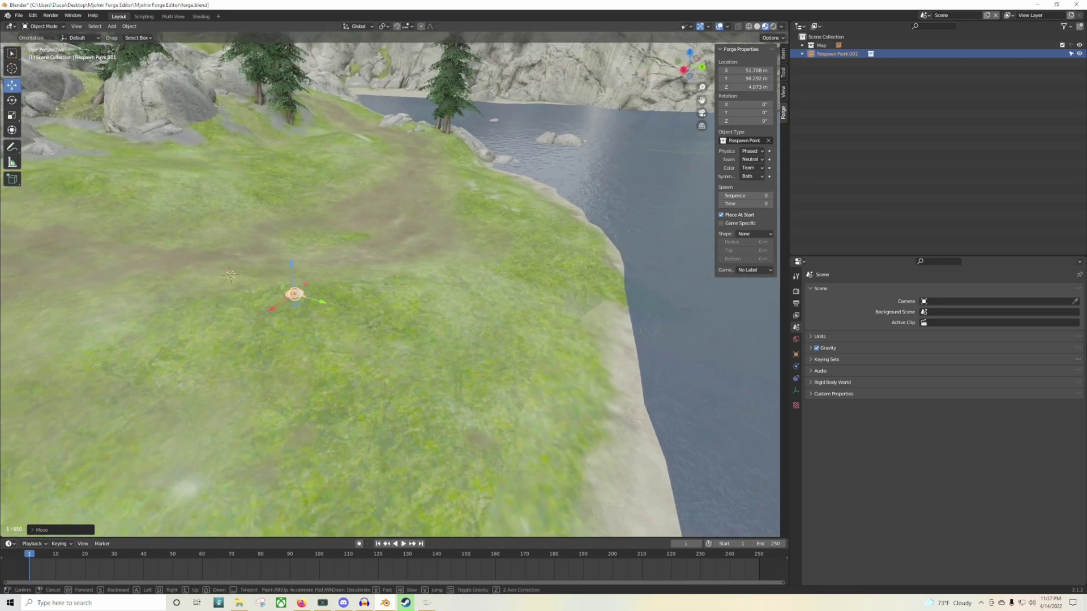
left_click(391, 285)
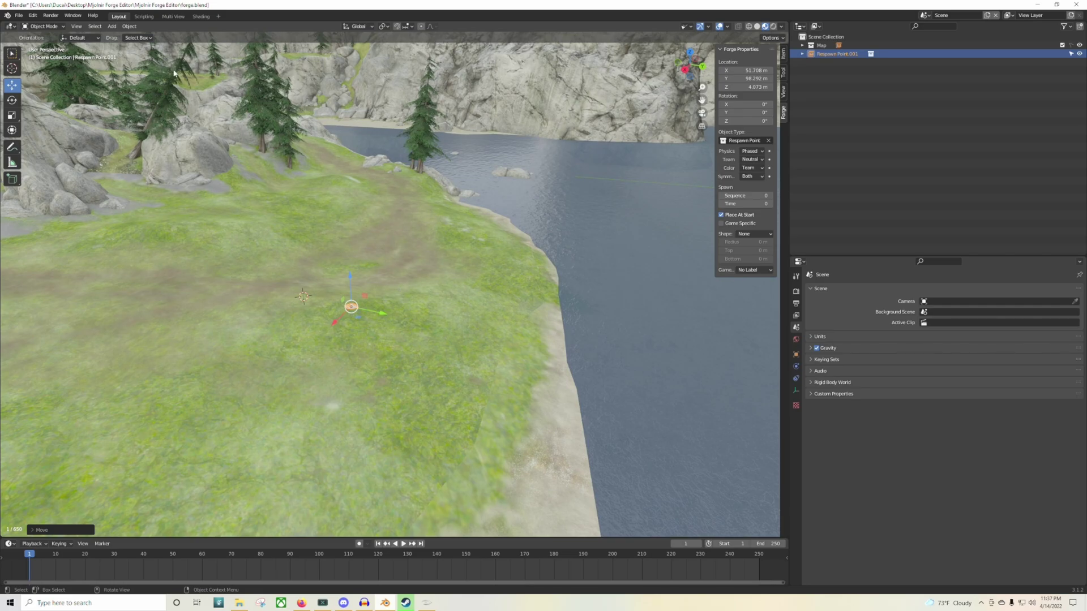
left_click(112, 26)
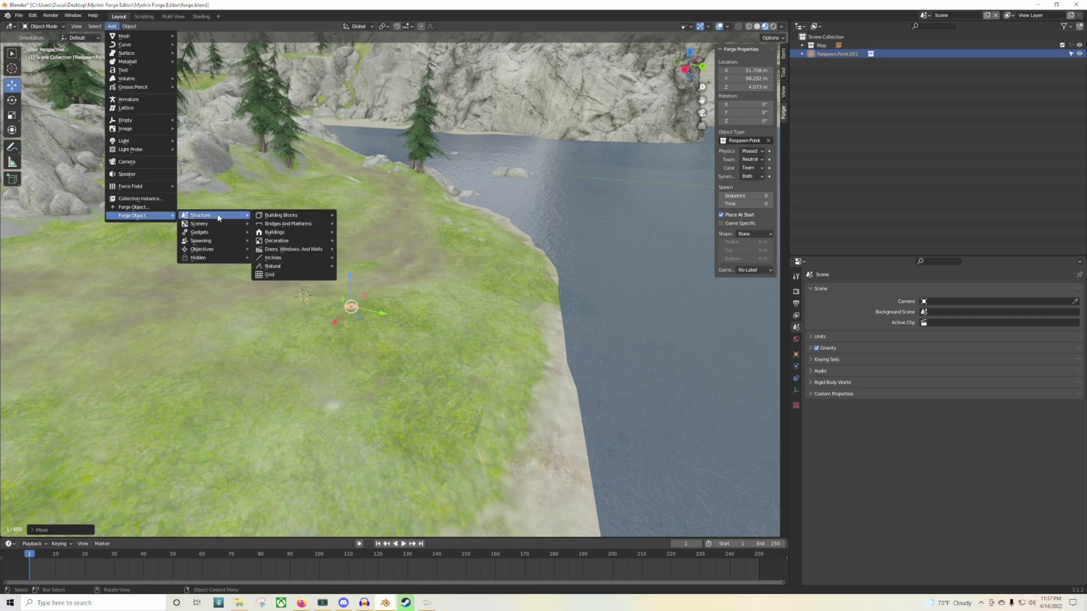
mouse_move(298, 221)
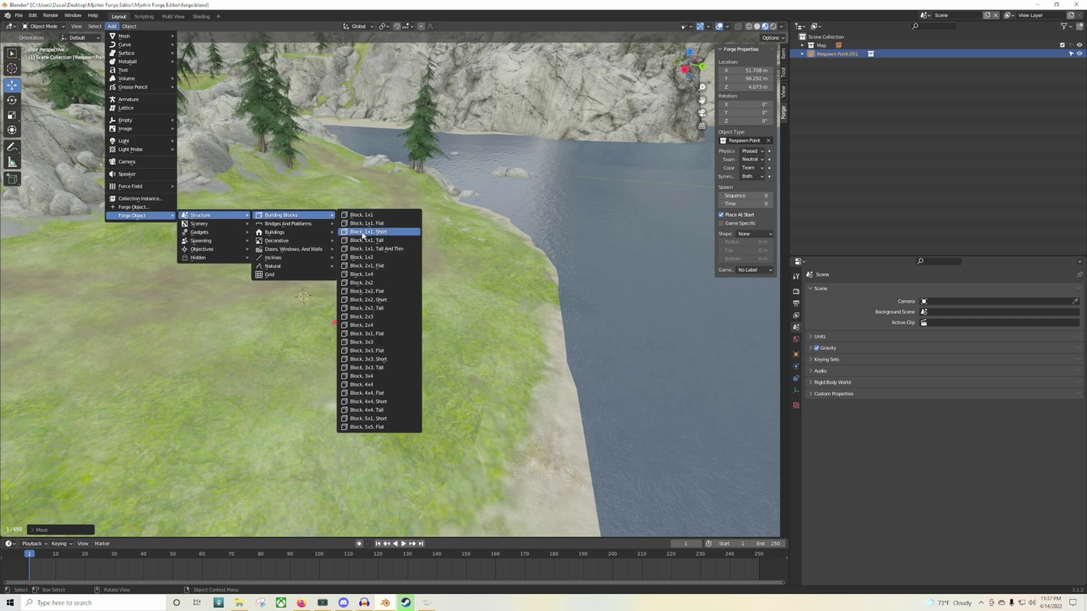
left_click(380, 326)
- Move the 2x4 block along the Y axis to about 103.26 m near the shore and lower it to about Z 2.75 m
left_click_drag(302, 278, 448, 276)
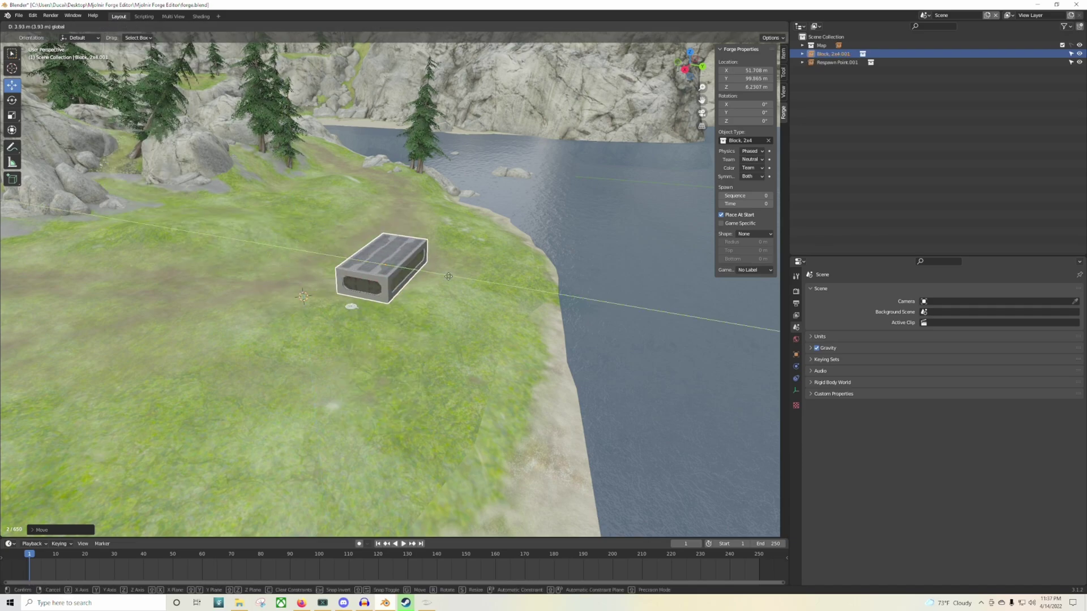
left_click(557, 294)
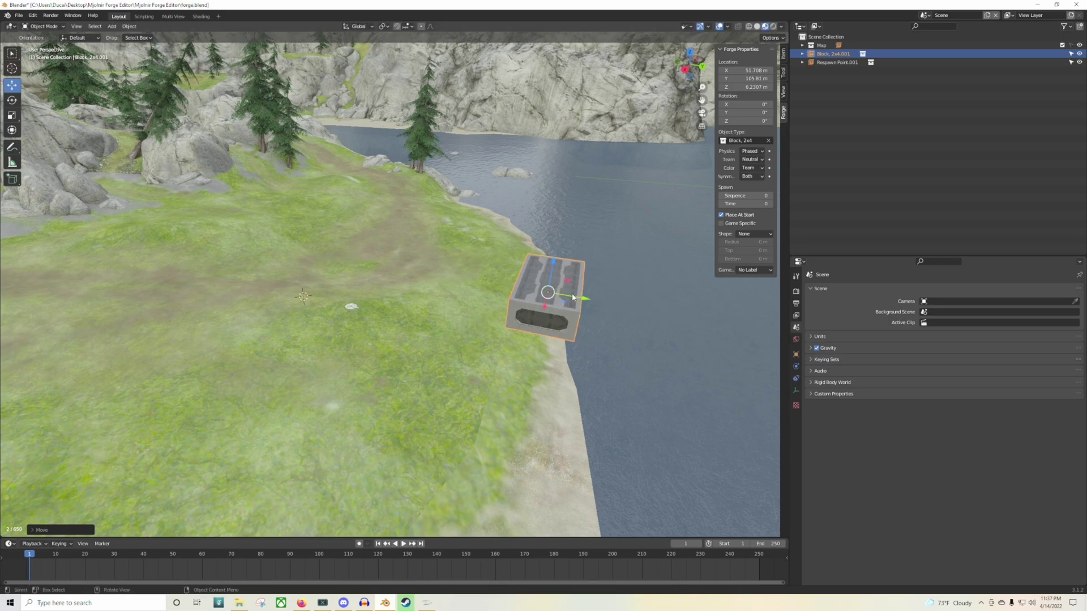
key("g")
key("z")
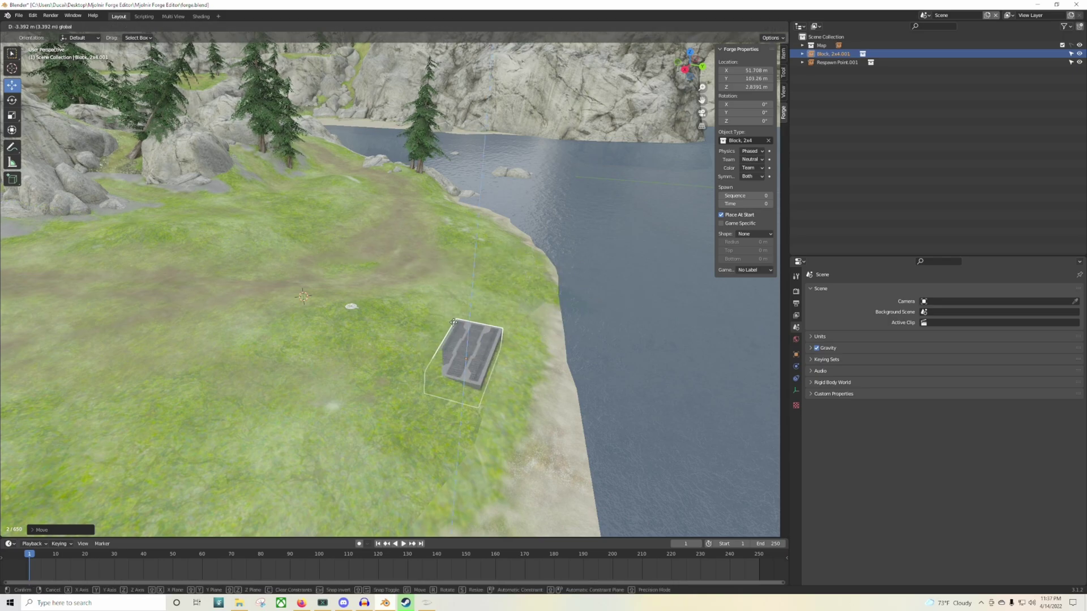
left_click(456, 327)
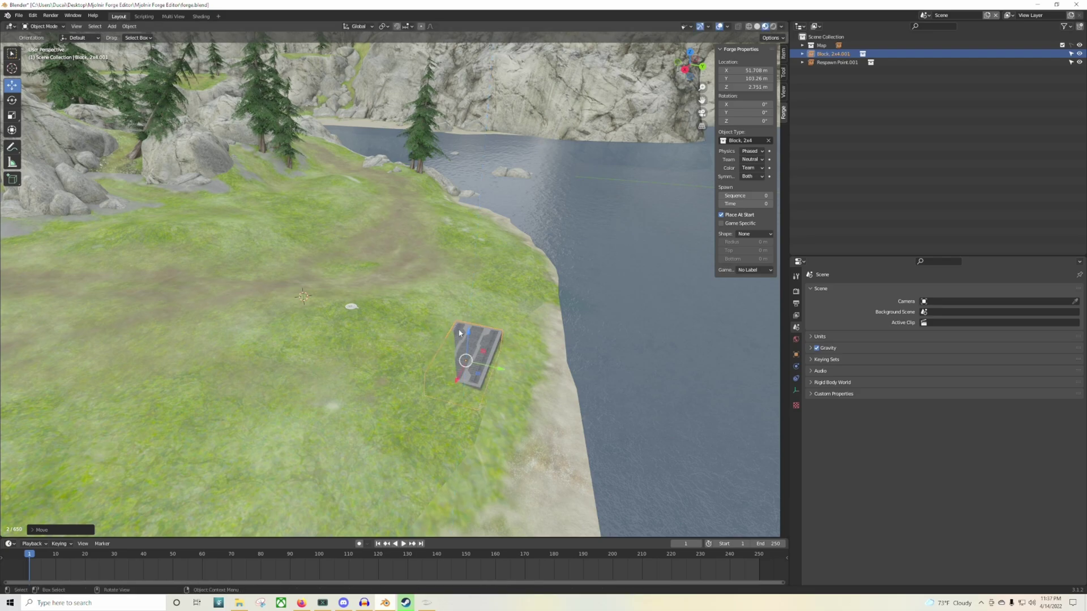
- Duplicate the 2x4 block and place the copy directly beside it on the water side, at about Y 105.11 m
middle_click_drag(471, 306, 395, 284)
left_click(333, 247)
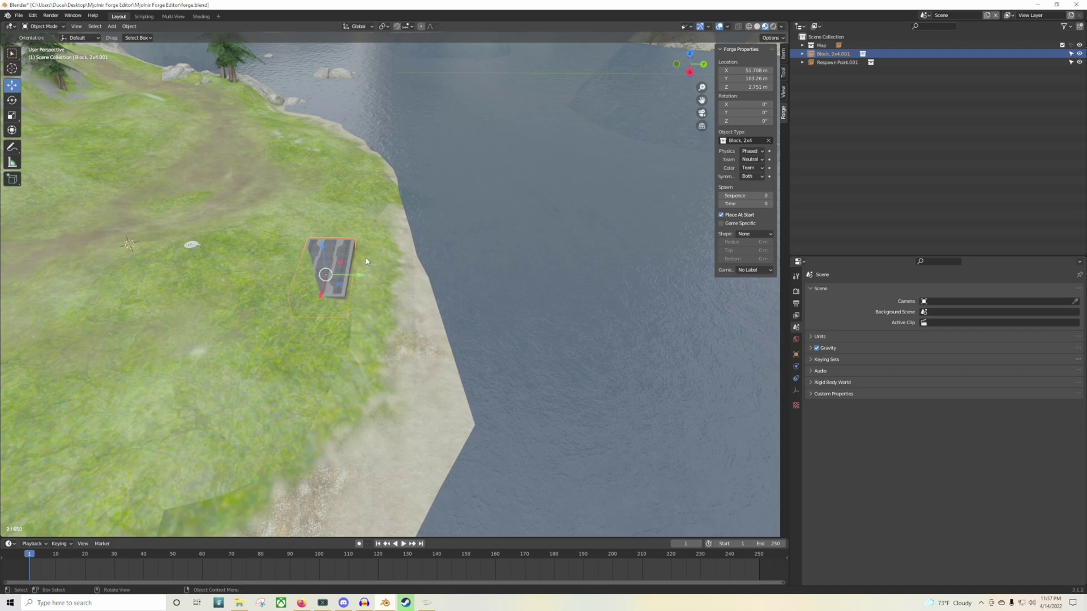
key("shift+d")
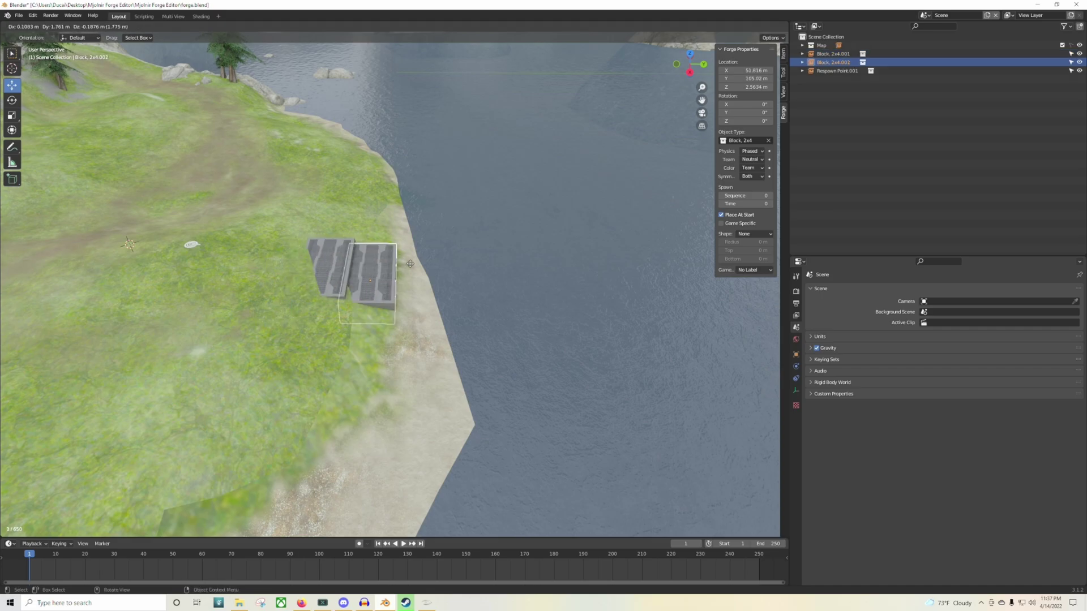
left_click(417, 263)
mouse_move(411, 276)
left_mouse_down()
mouse_move(365, 273)
mouse_move(405, 267)
left_mouse_up()
- Align the duplicated block with the first one by raising it to about Z 2.754 m and shifting it to about X 51.712 m
key("shift+grave")
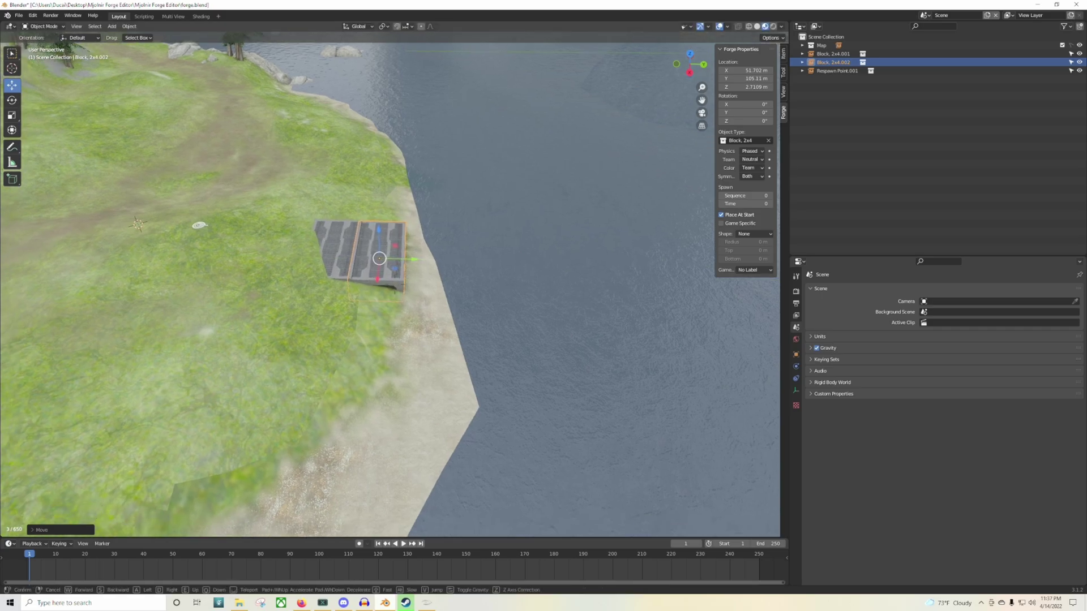
key("w")
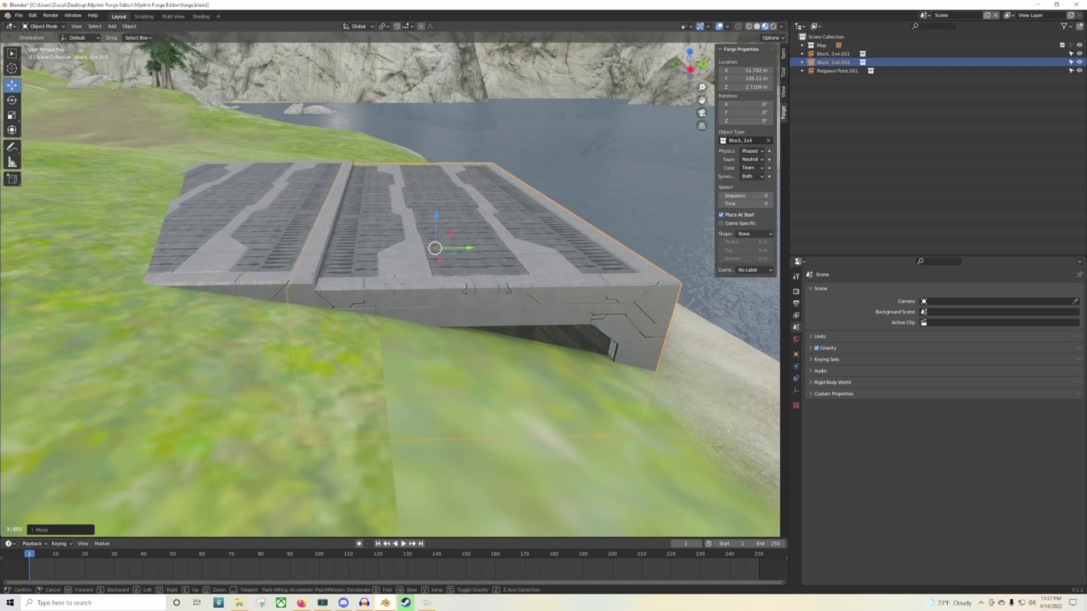
left_click(417, 242)
left_click_drag(436, 215, 436, 205)
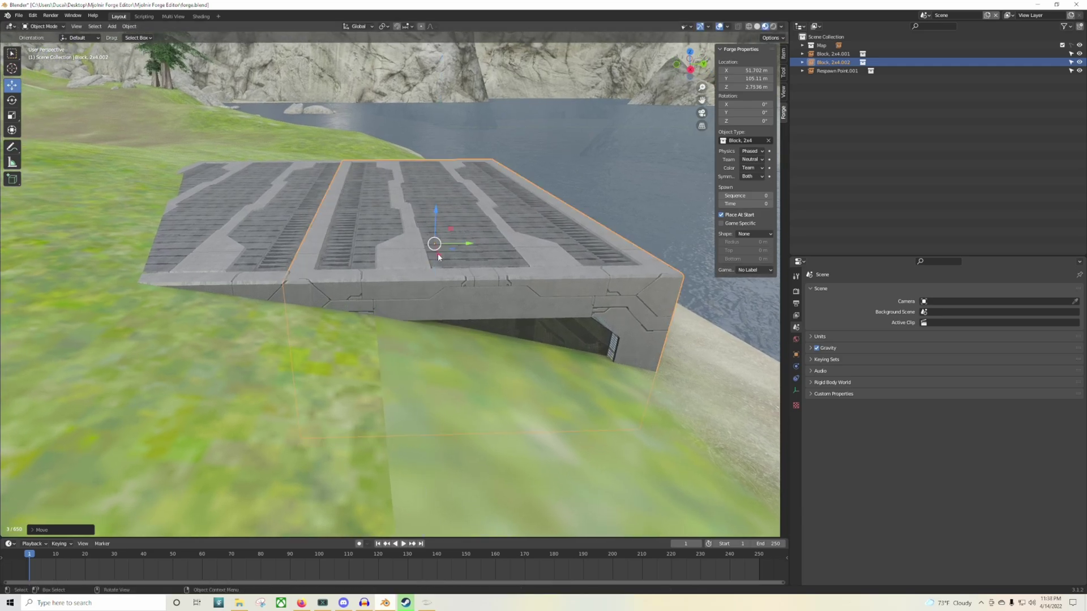
key("g")
key("x")
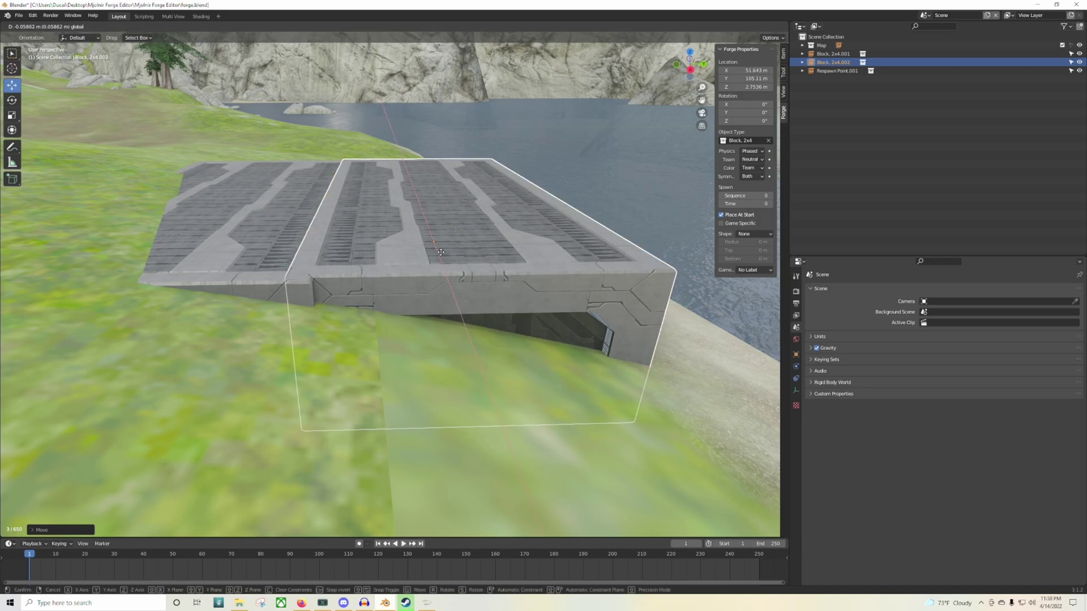
left_click(442, 254)
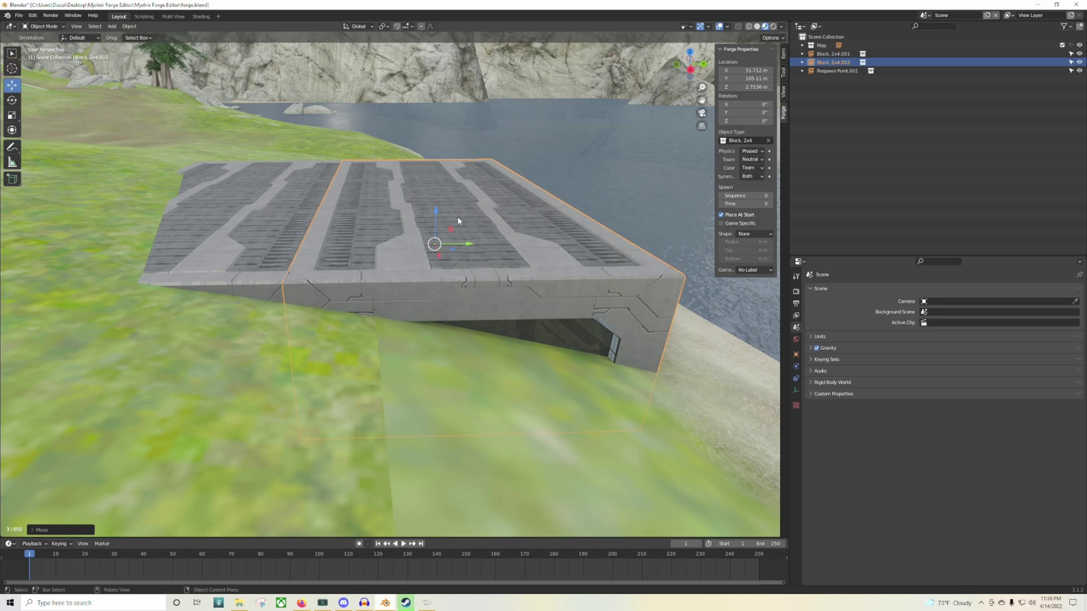
- Duplicate the block again and position the third copy at the water-side end, at about X 51.704 m and Y 106.89 m
key("shift+d")
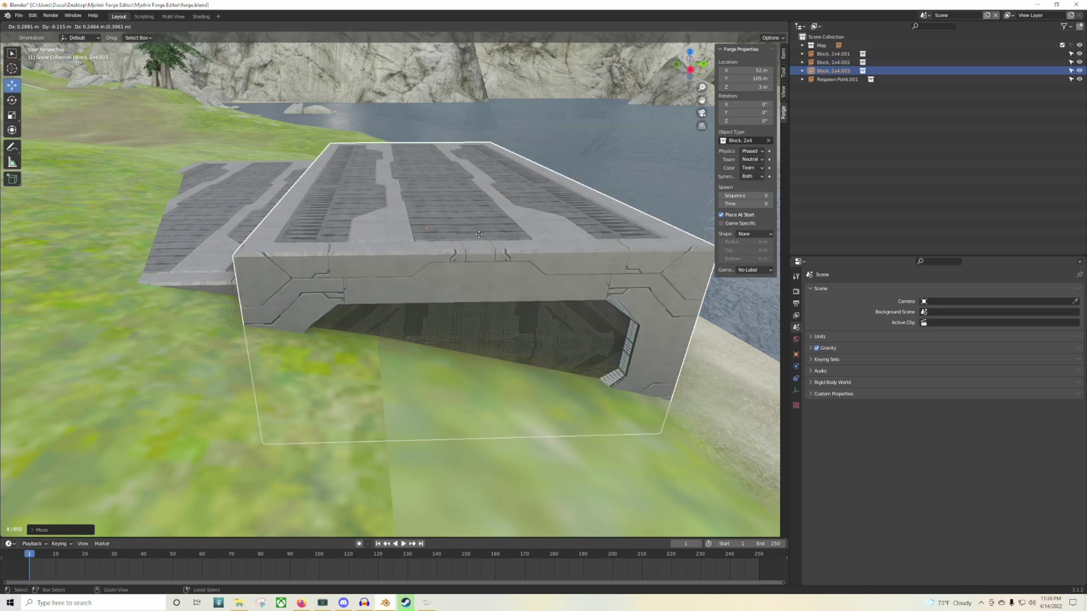
left_click(513, 234)
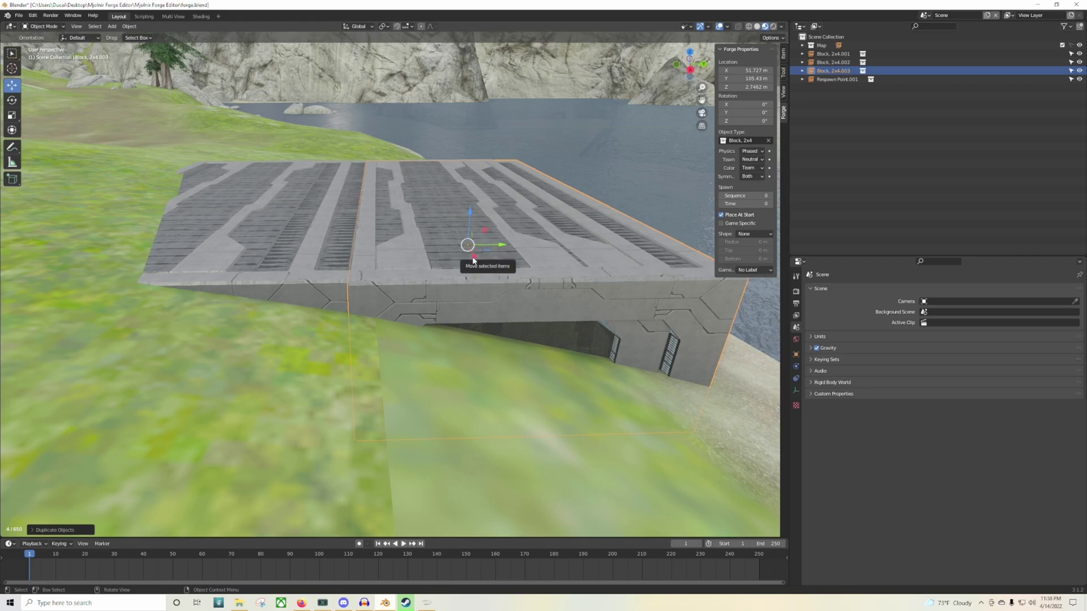
key("g")
key("x")
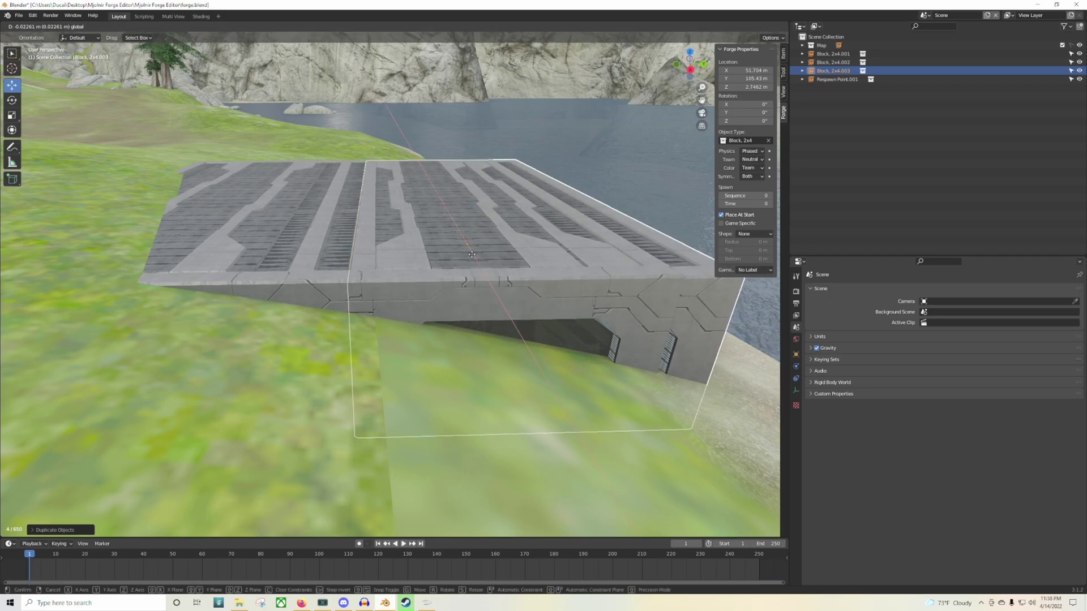
left_click(474, 252)
key("g")
key("y")
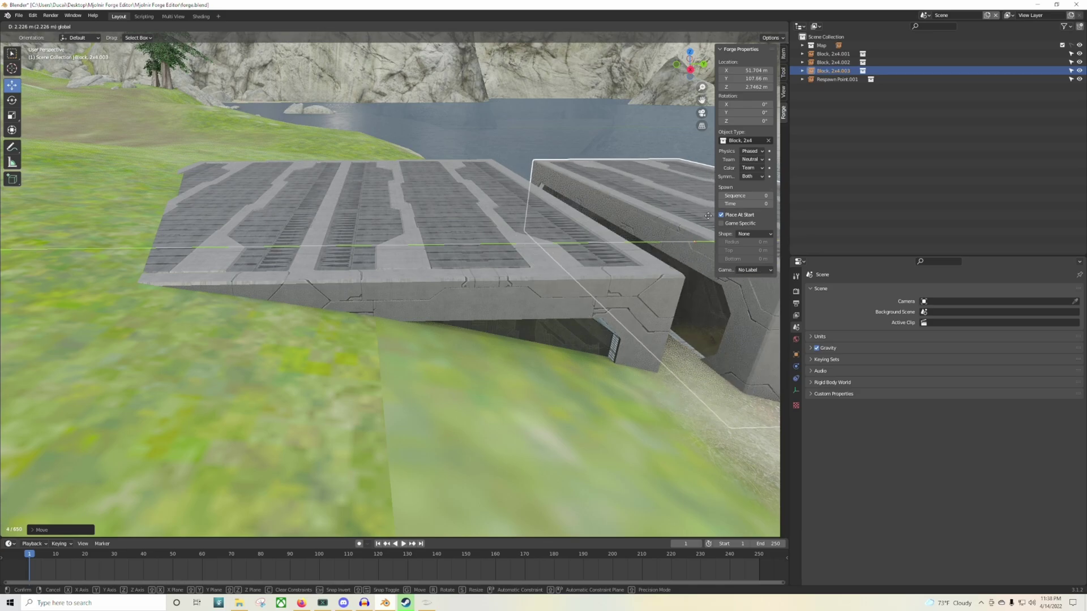
left_click(637, 216)
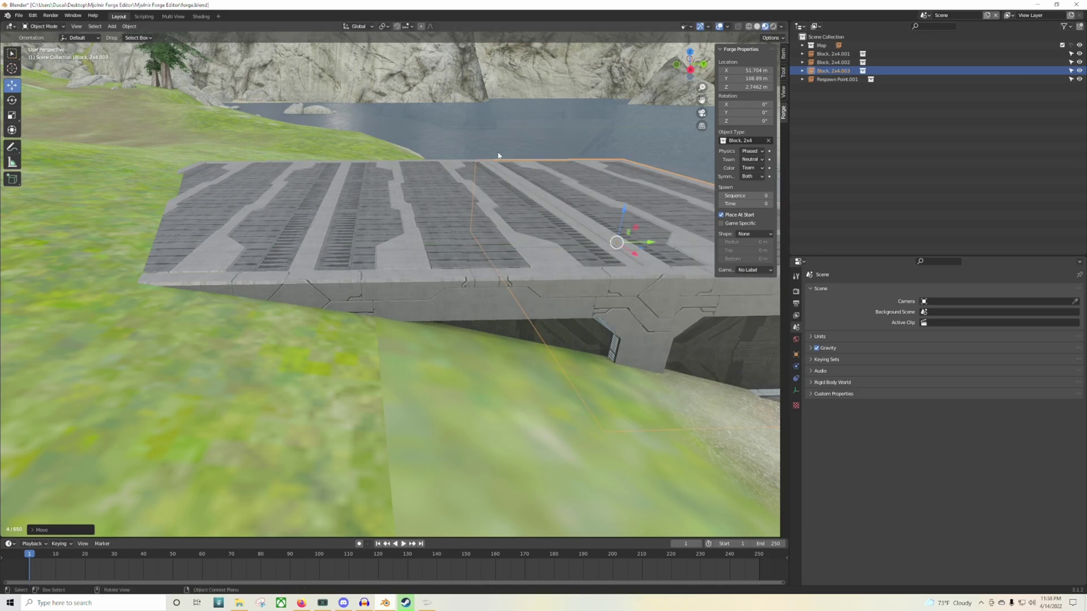
- Deselect the blocks and export the current Forge objects into MCC, acknowledging that a backup was saved
key("shift+grave")
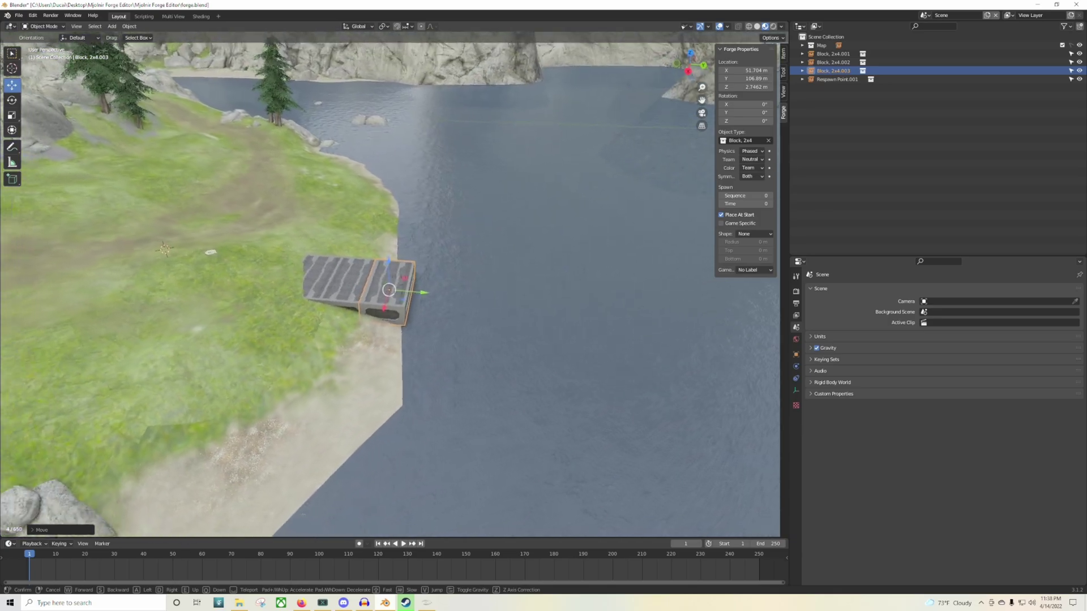
left_click(395, 288)
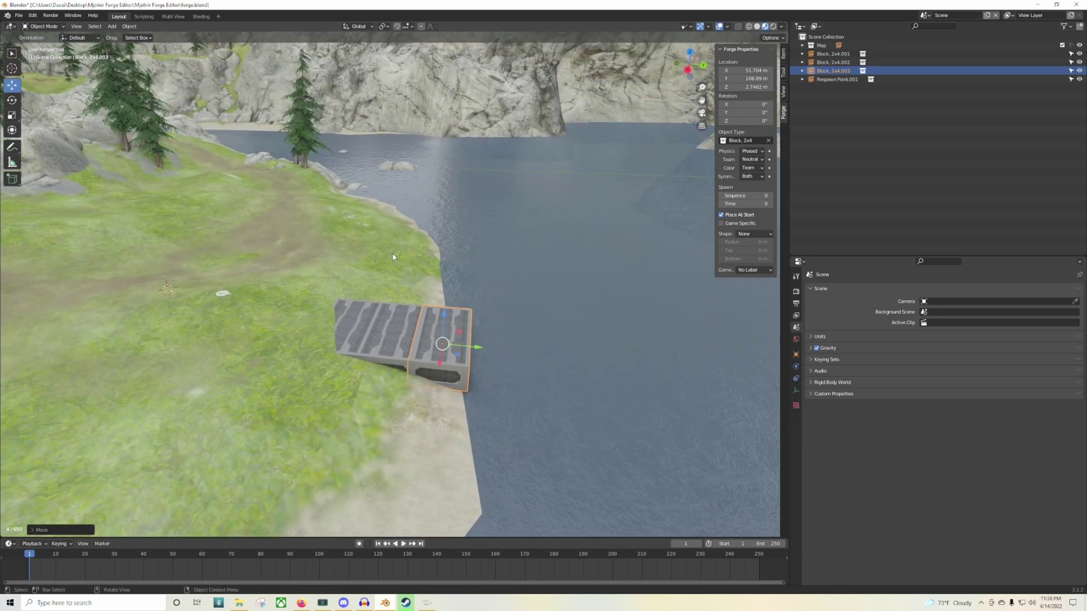
left_click(336, 390)
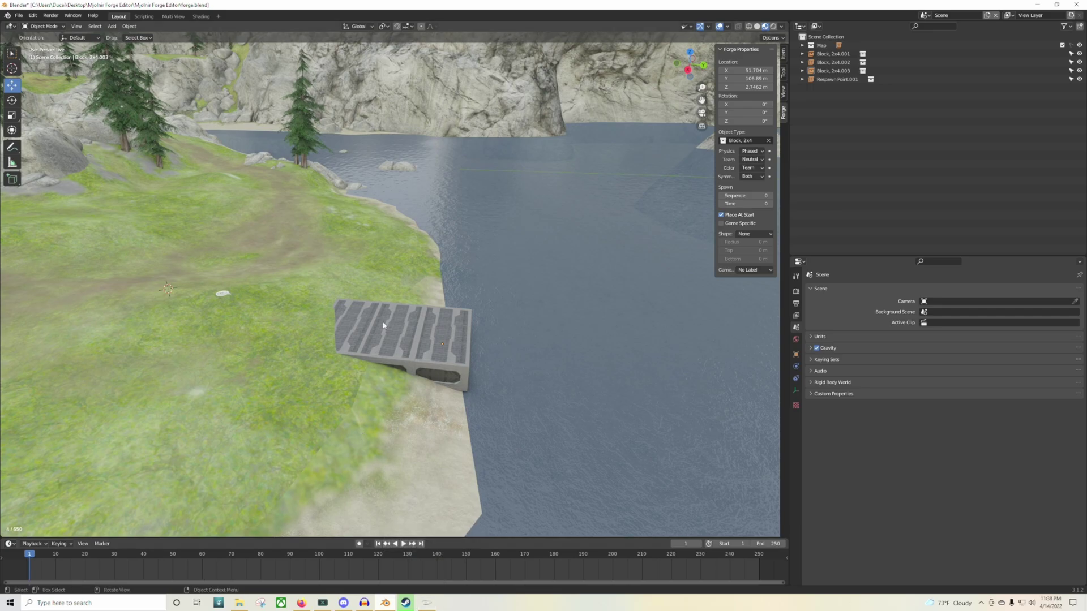
left_click(18, 15)
mouse_move(66, 139)
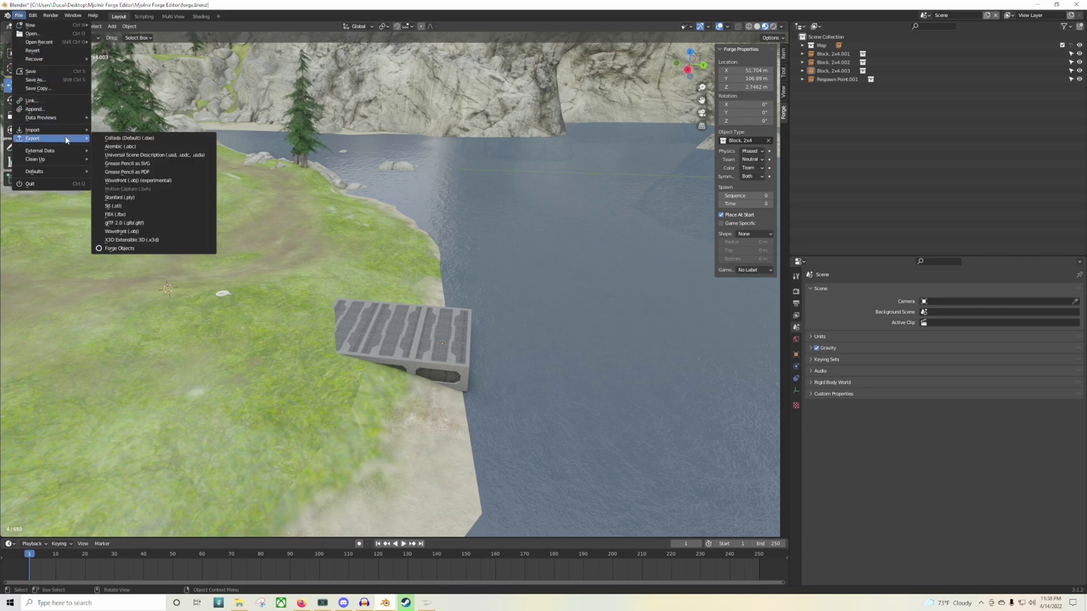
left_click(157, 249)
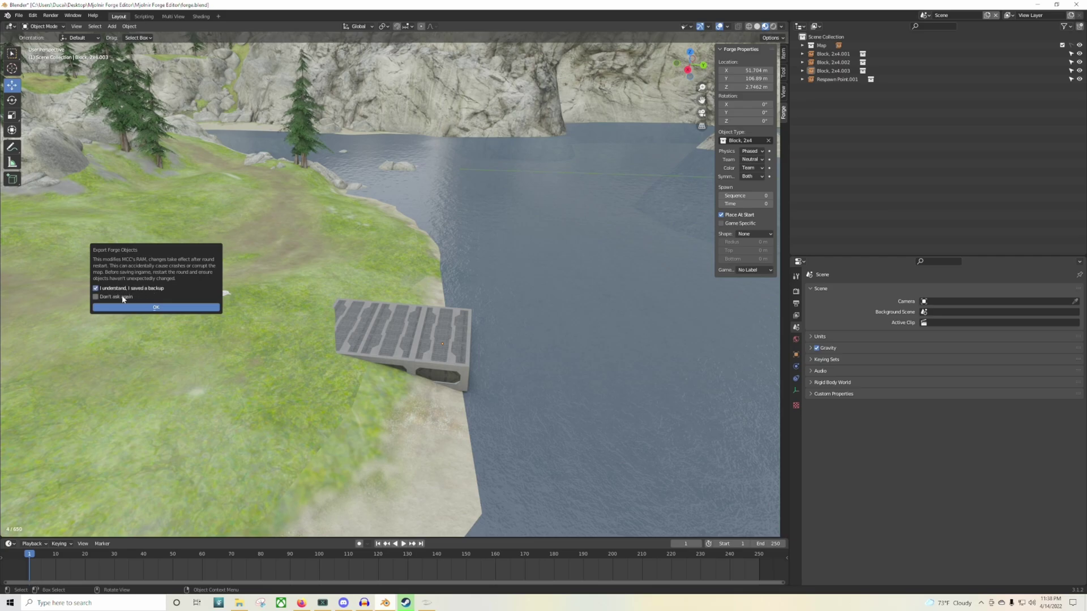
left_click(181, 309)
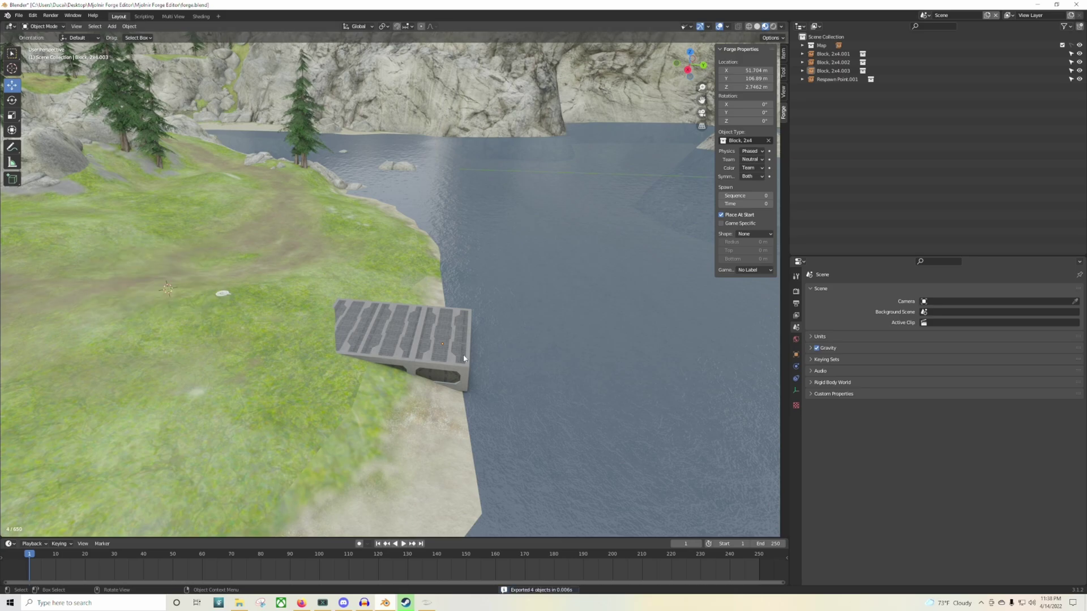
- Switch to Halo: The Master Chief Collection, resume the game, enter edit mode and fly out of the Coliseum toward the island
left_click(427, 605)
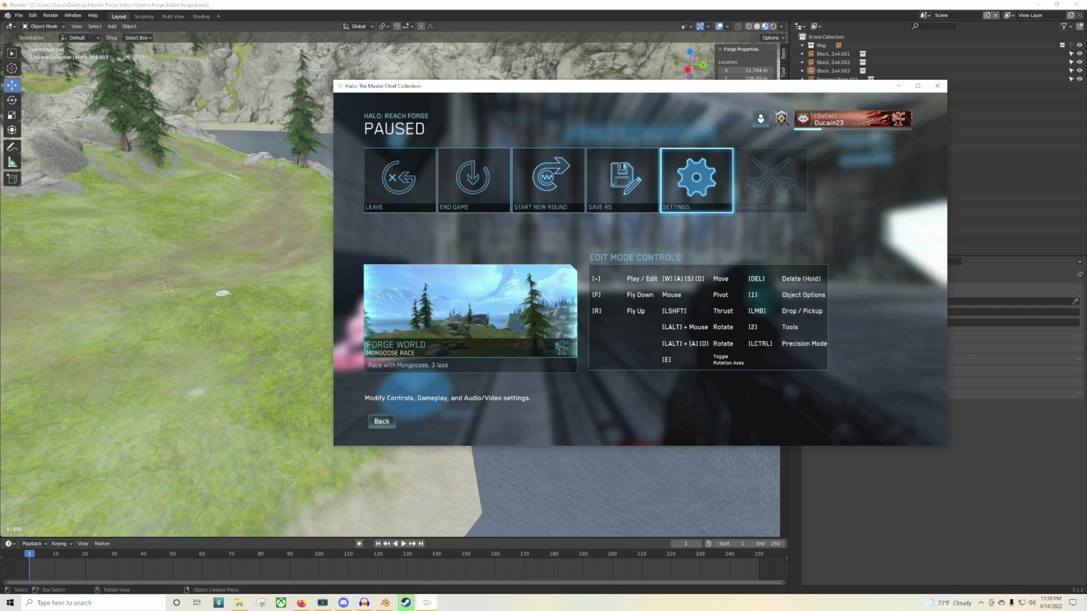
key("Escape")
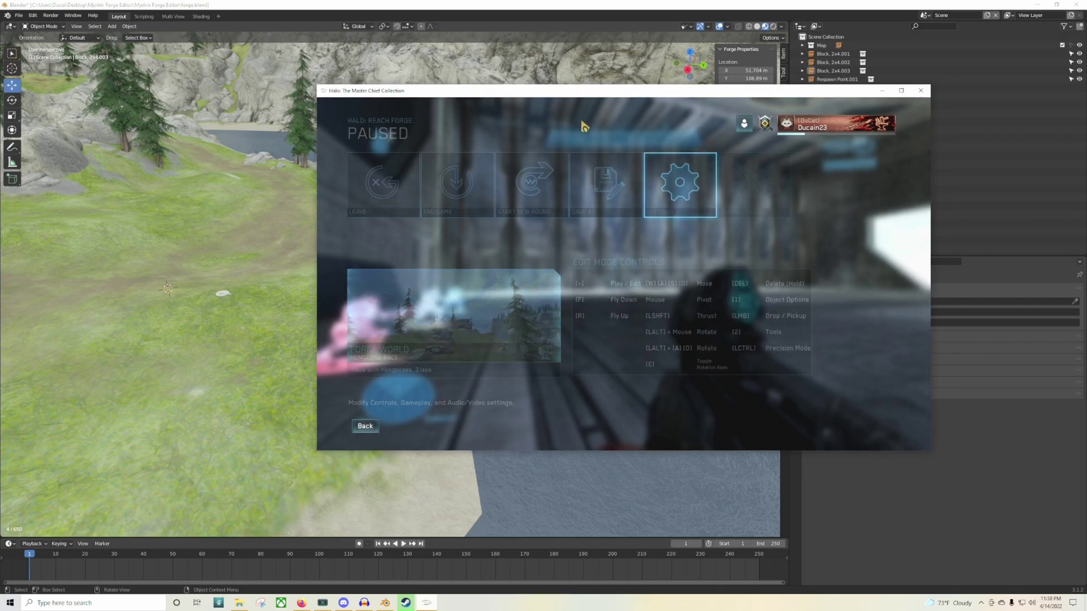
key("w")
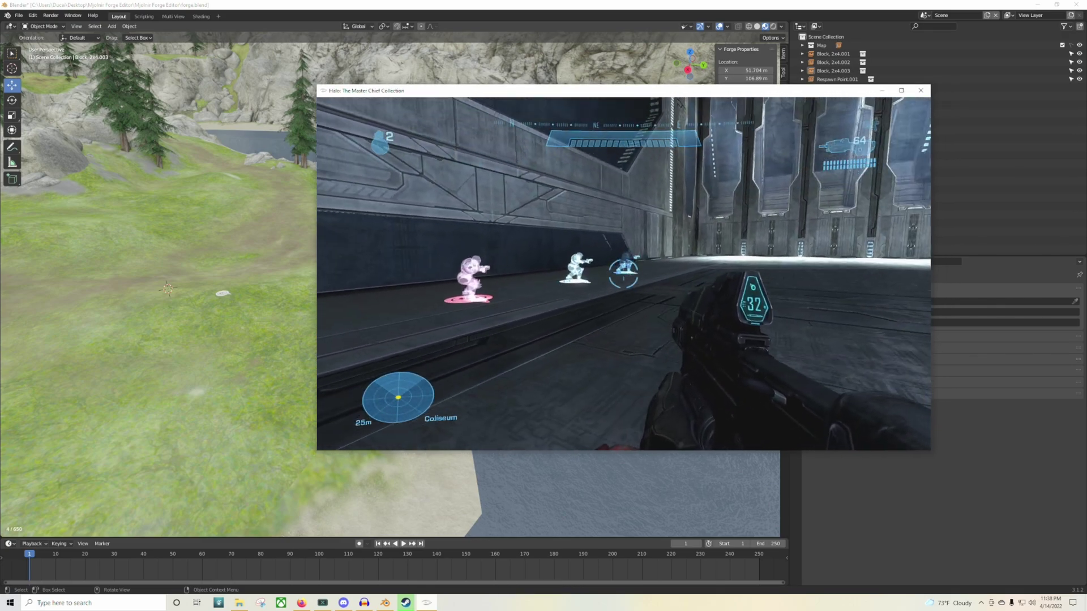
key("Up")
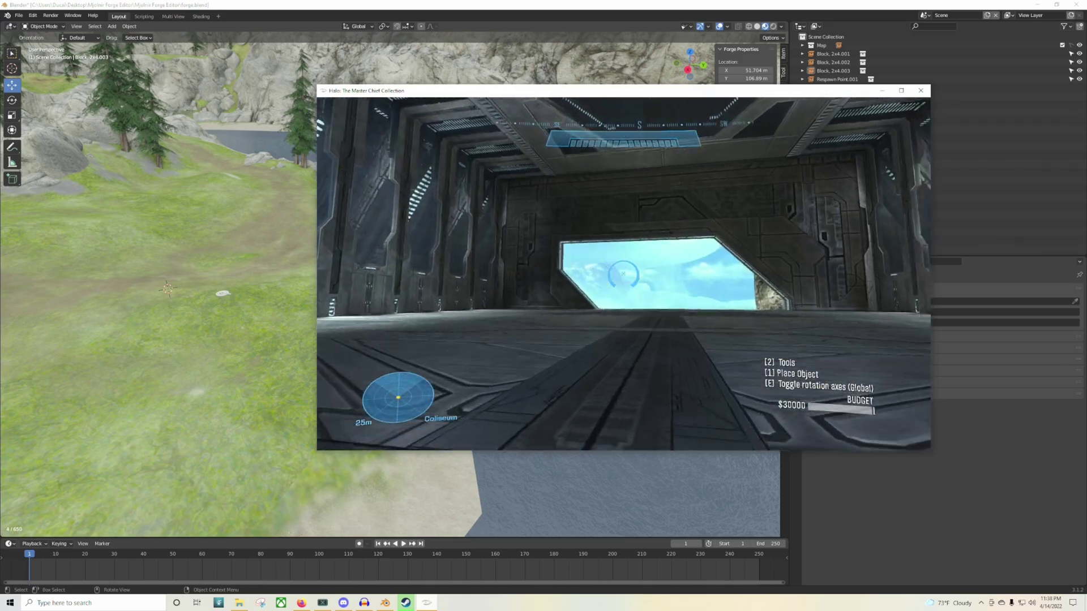
key("w")
key("w")
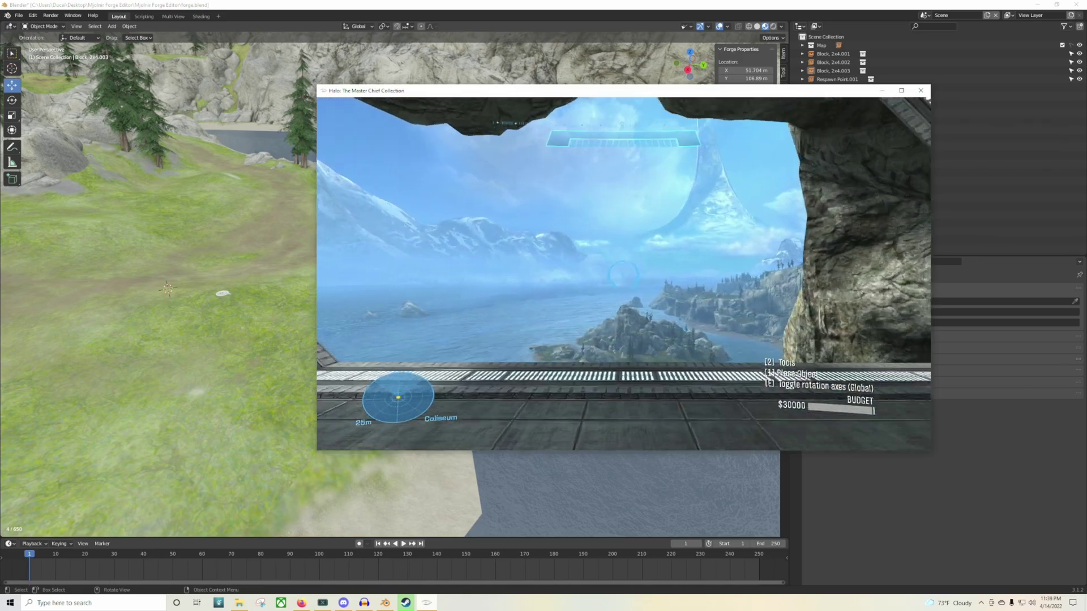
key("w")
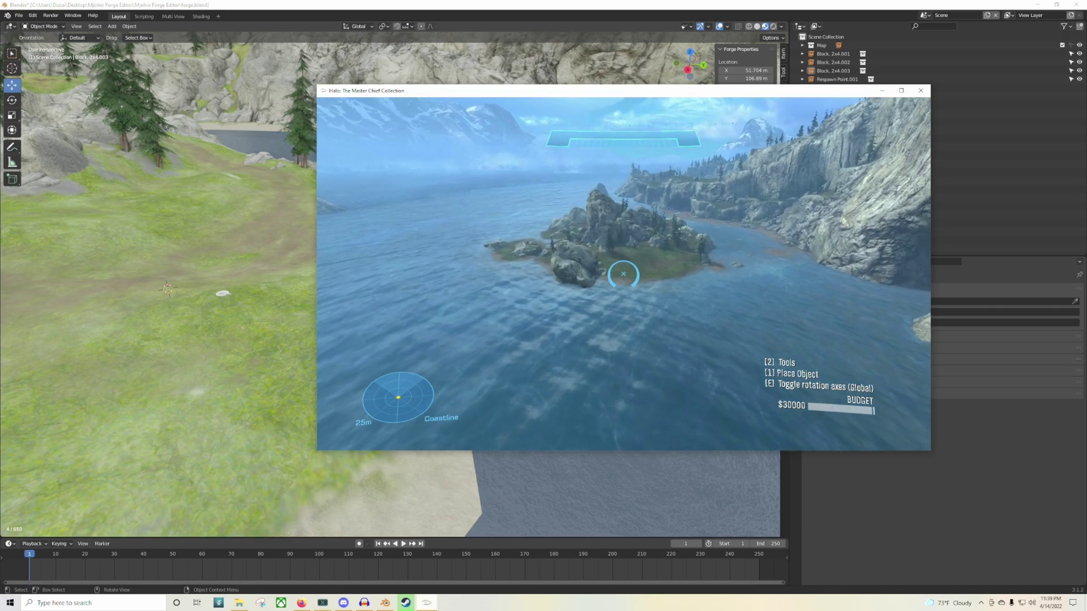
key("w")
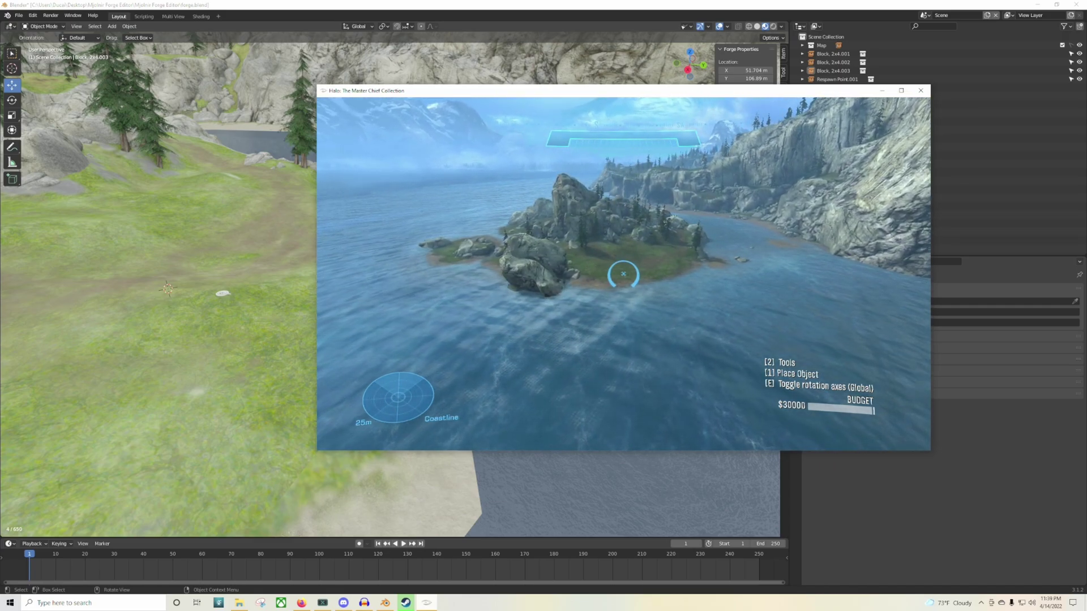
- Start a new round in the Forge game and inspect the exported blocks on the island shore in edit mode
key("Escape")
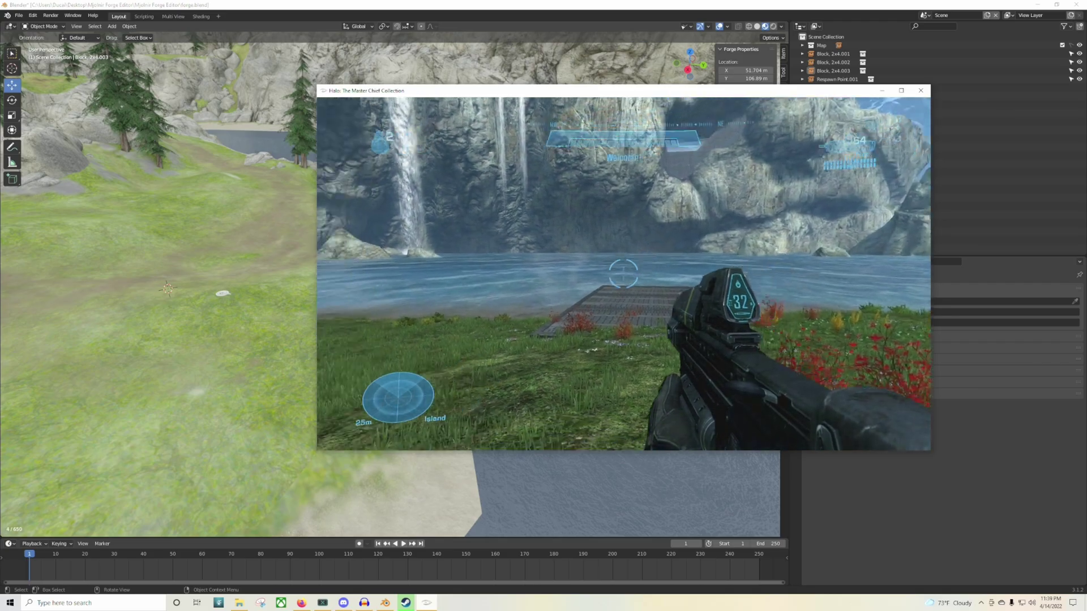
key("d")
key("Up")
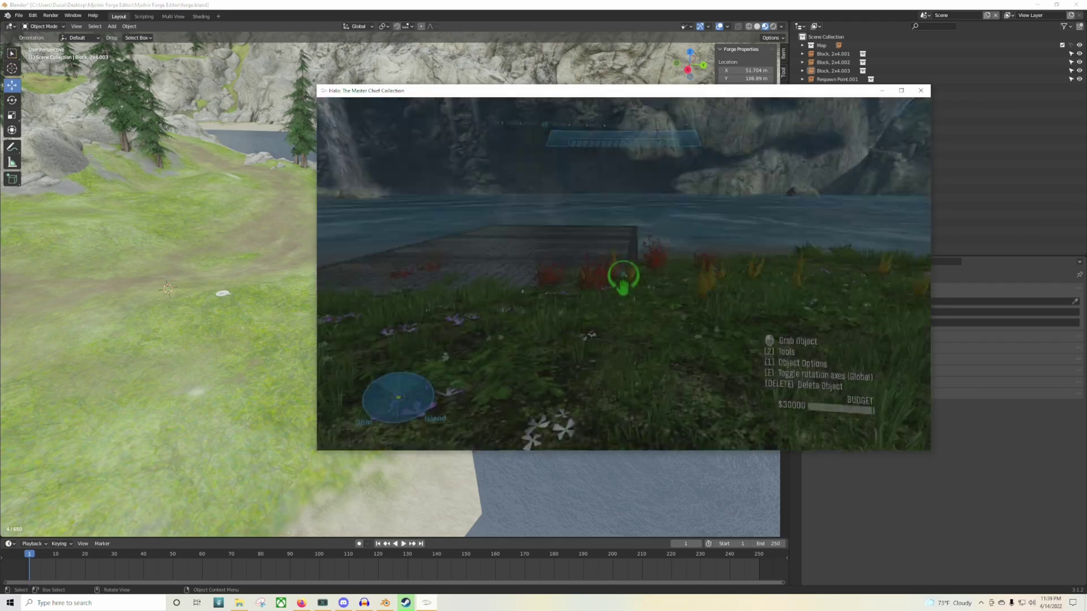
key("s")
key("d")
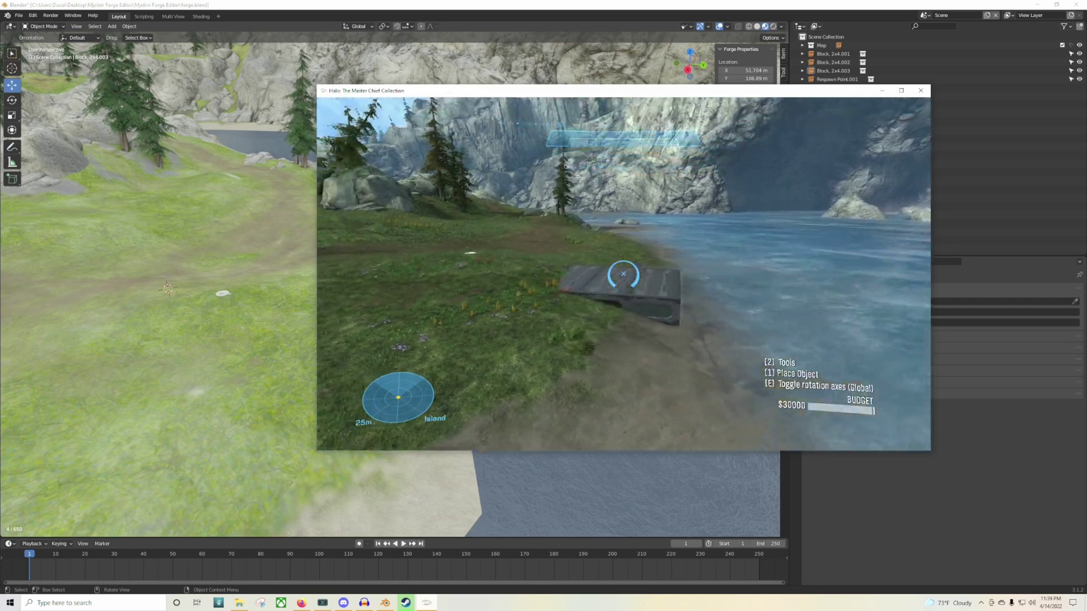
key("w")
key("s")
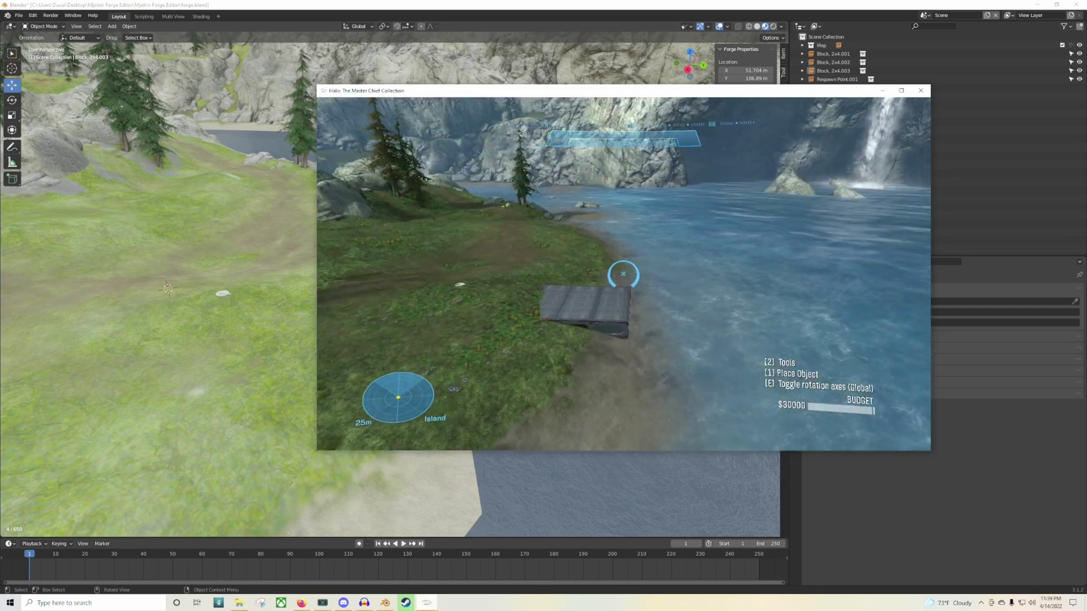
- Move the game window beside the Blender viewport and match its view of the shore to compare the block platform in both
key("Escape")
left_click_drag(599, 94, 770, 99)
key("Escape")
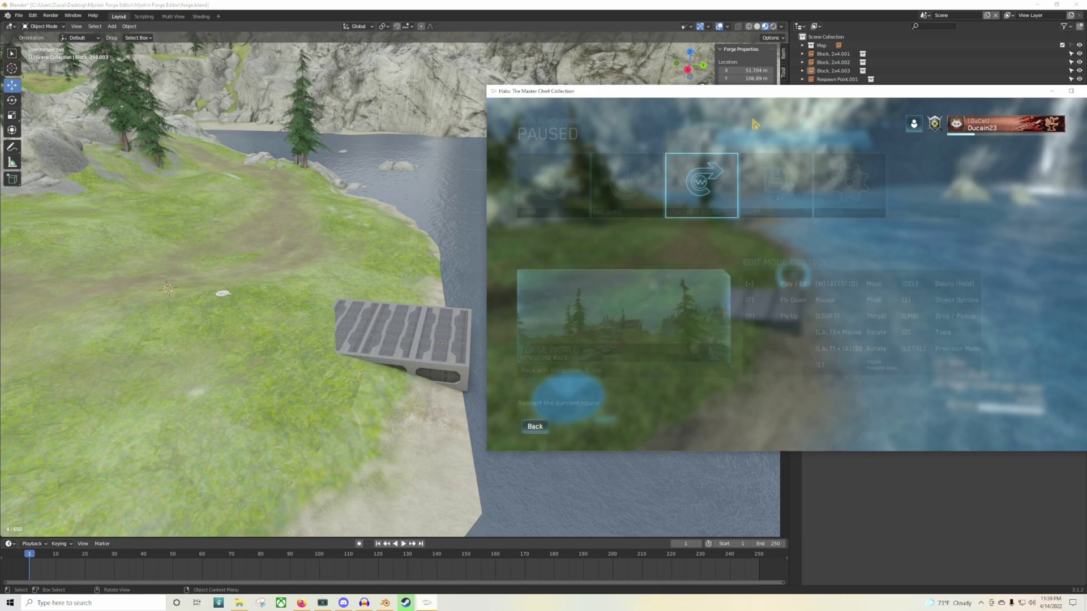
key("w")
key("a")
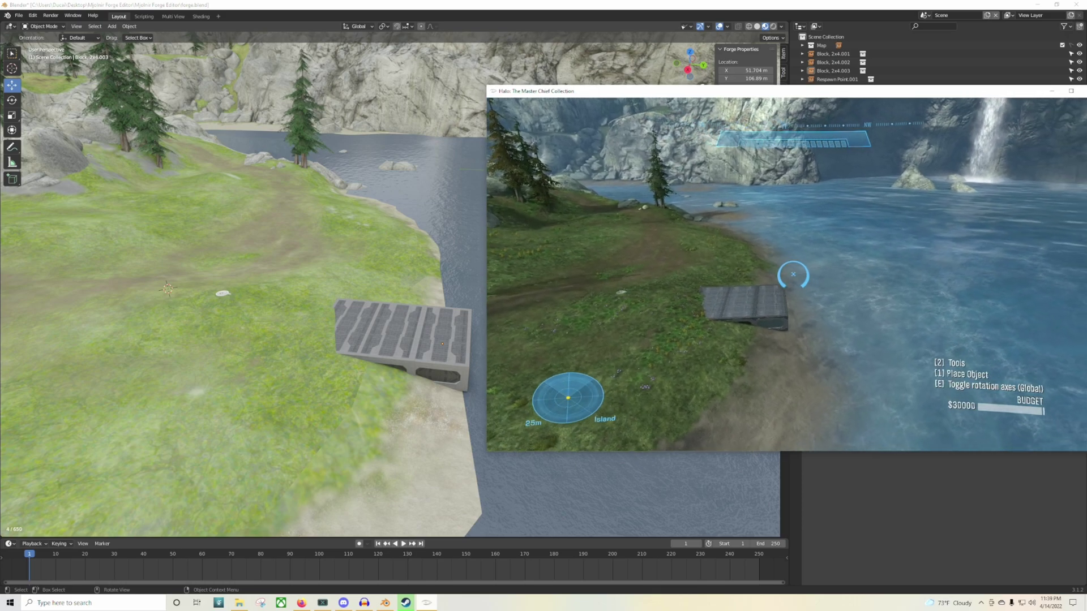
key("d")
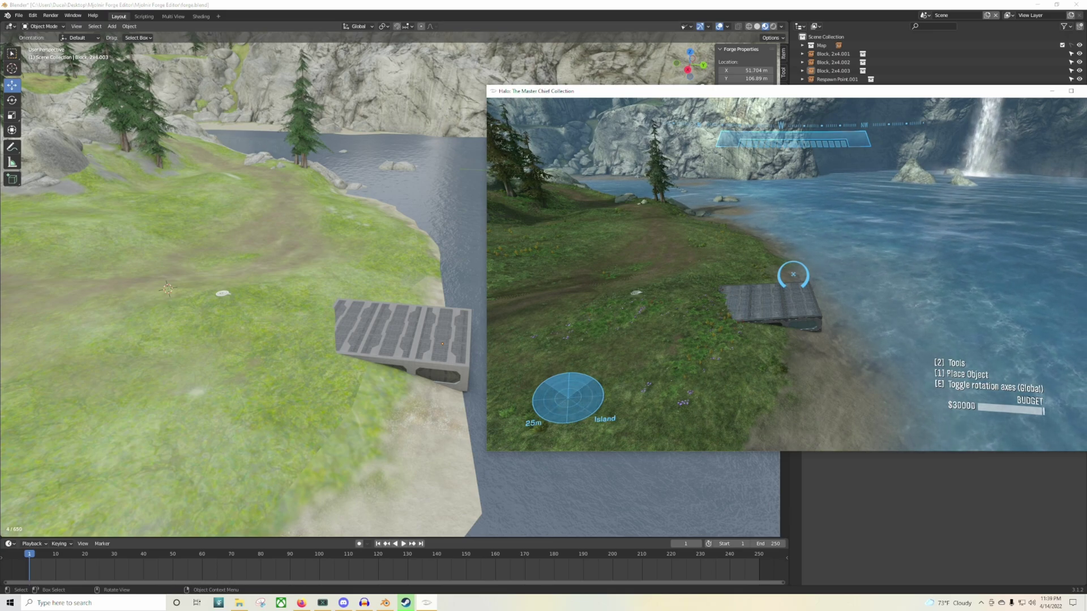
- Switch back to Blender, copy the three 2x4 blocks and place the copies at the platform's end over the water
key("Escape")
left_click(429, 279)
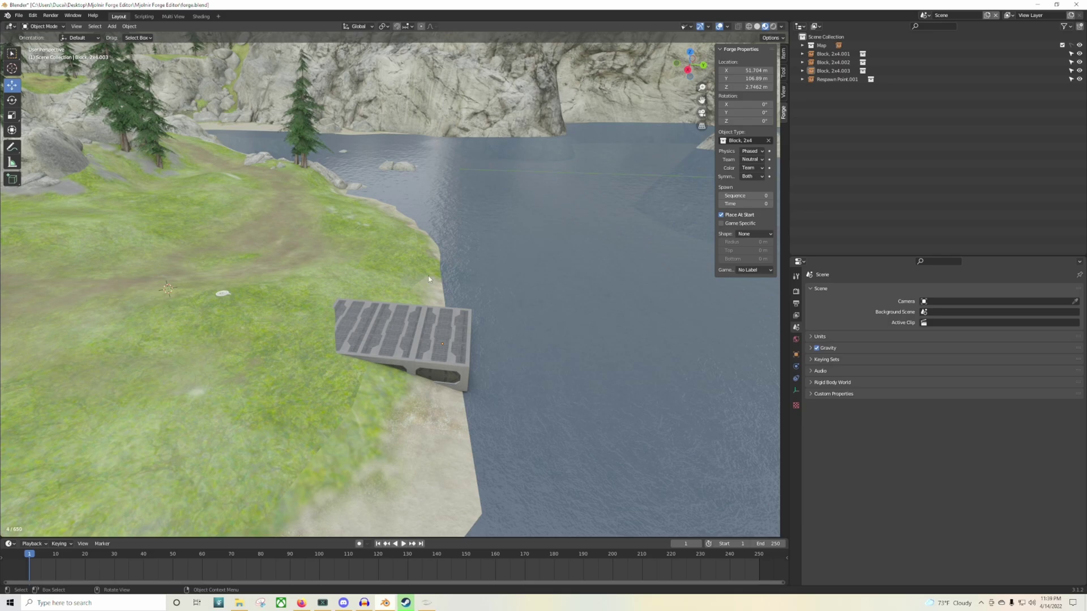
left_click_drag(313, 274, 587, 415)
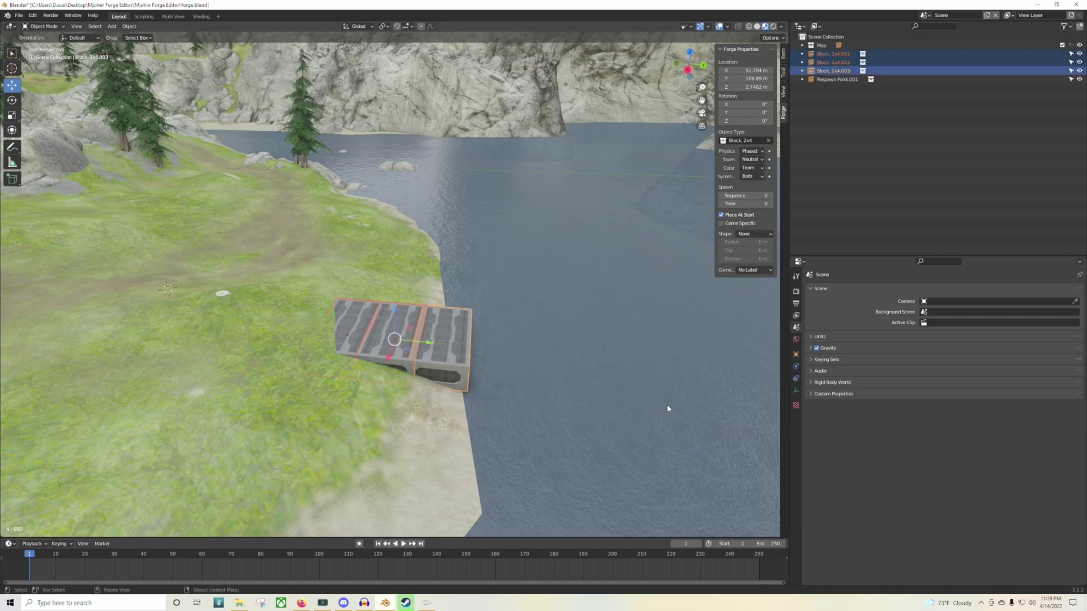
key("ctrl+c")
key("ctrl+v")
key("g")
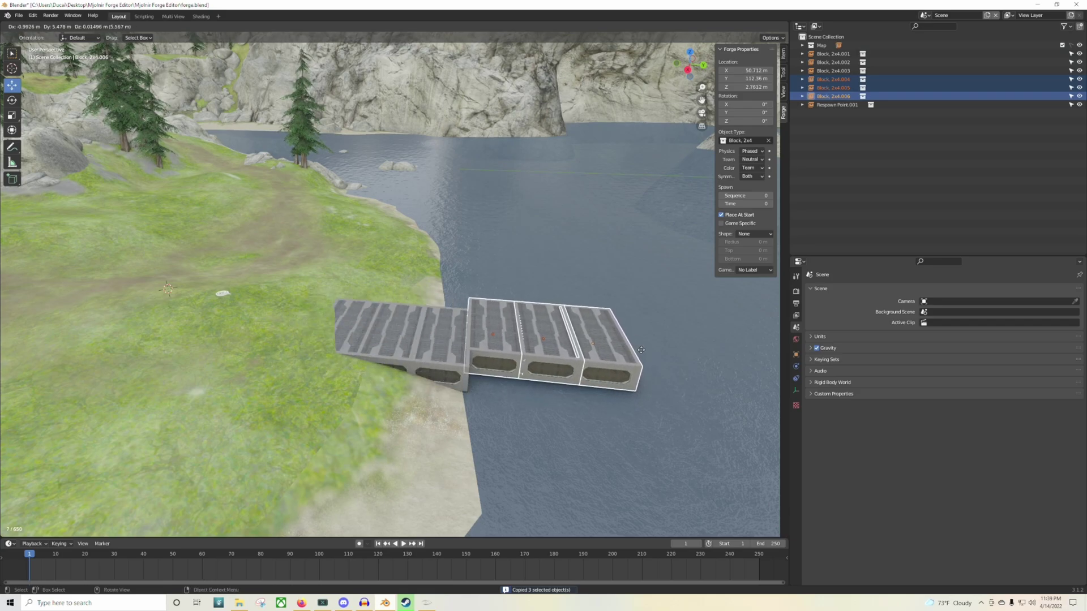
left_click(641, 350)
- Align the three copied blocks with the platform at about X 51.695 m and Z 2.73 m, and deselect them
left_click_drag(548, 361, 554, 376)
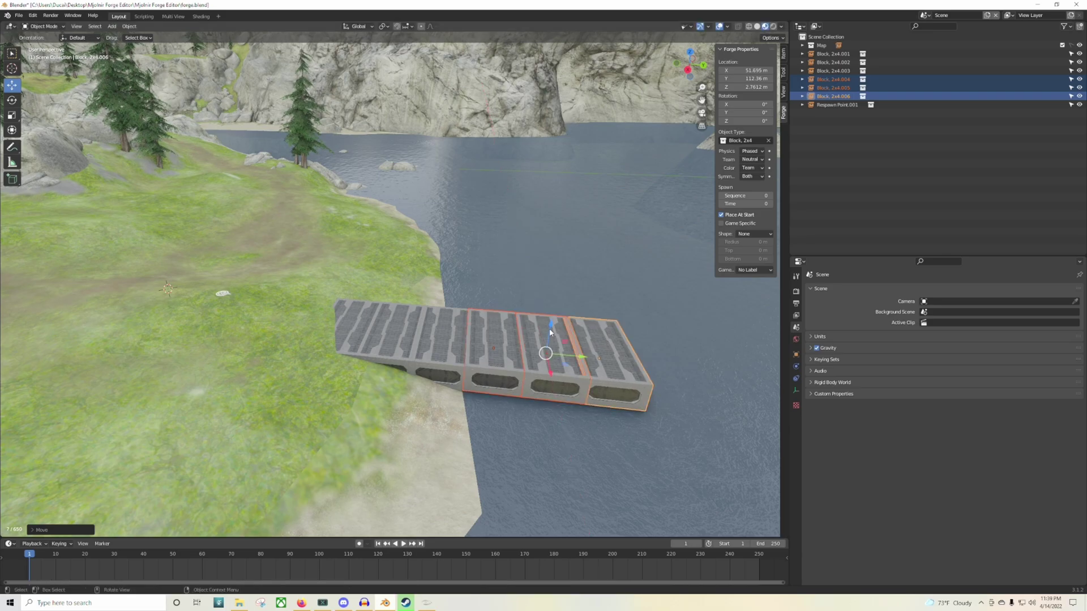
left_click_drag(550, 333, 552, 330)
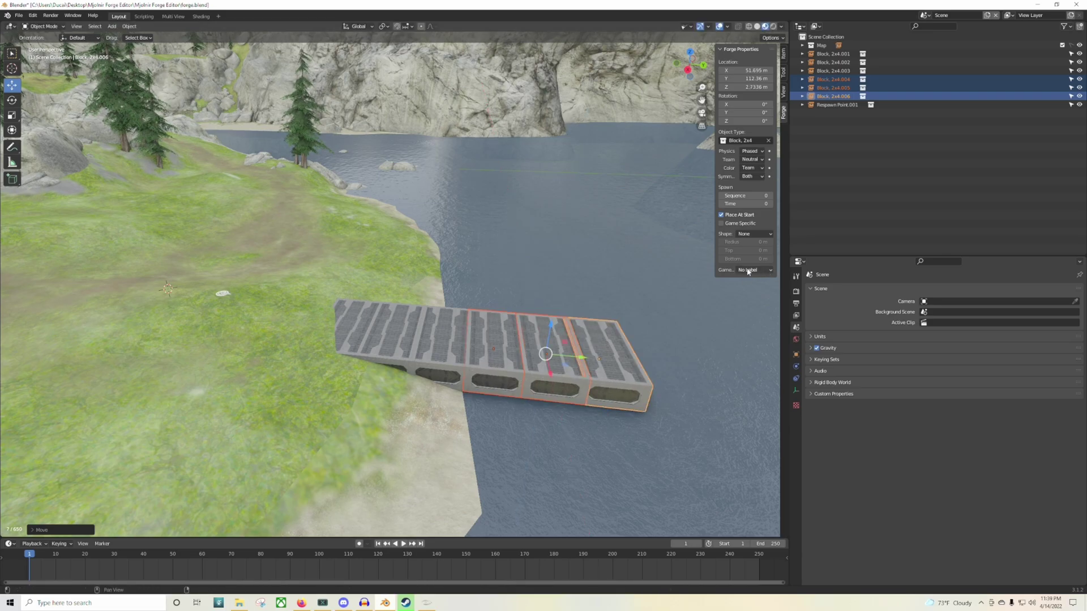
left_click(592, 251)
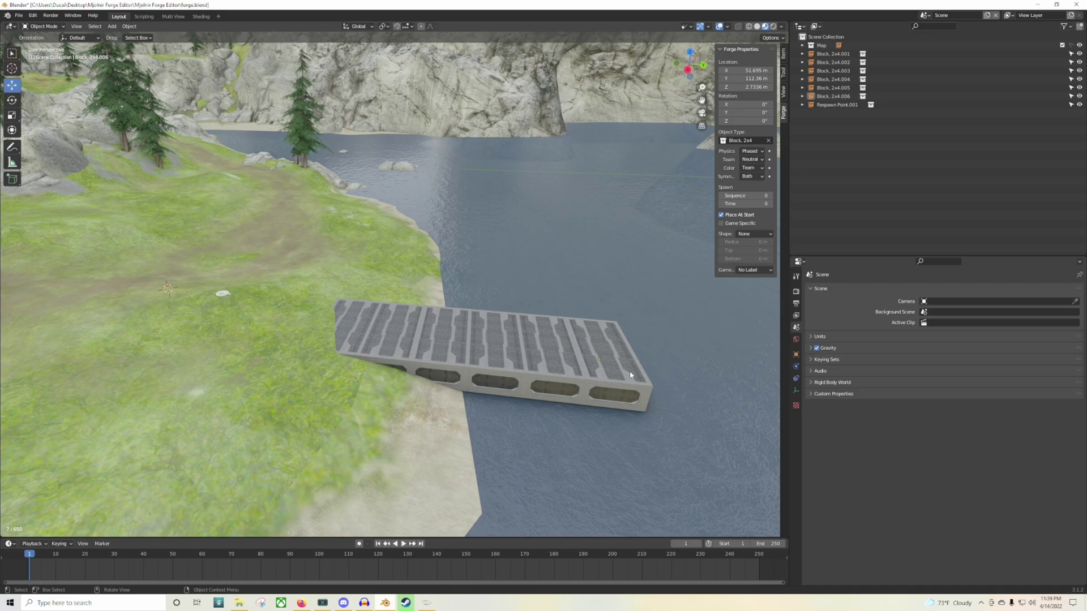
- Export the extended block platform to the game as Forge Objects
left_click(19, 16)
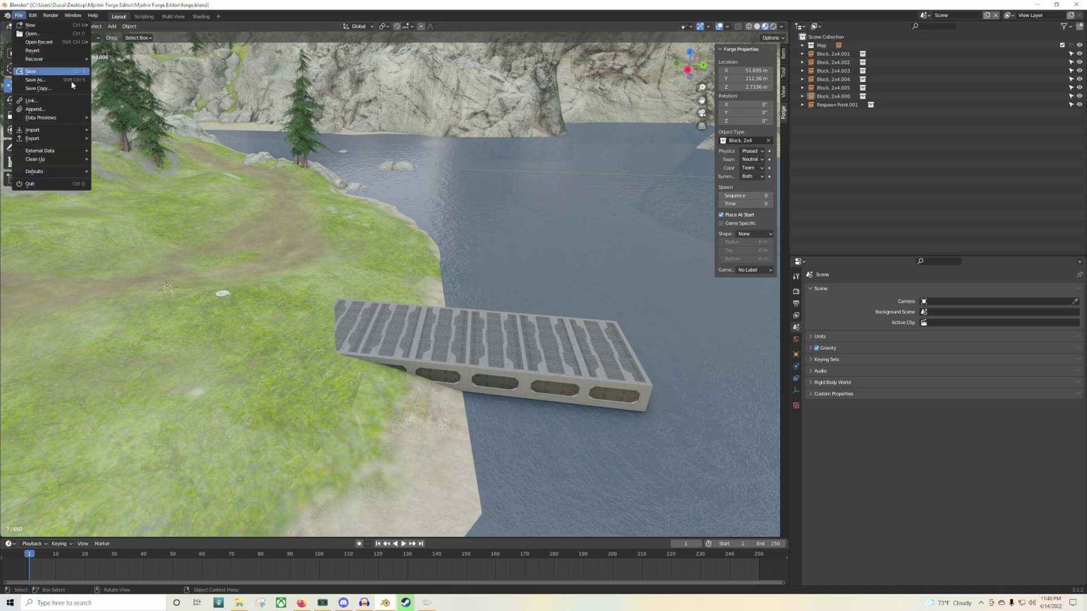
mouse_move(60, 142)
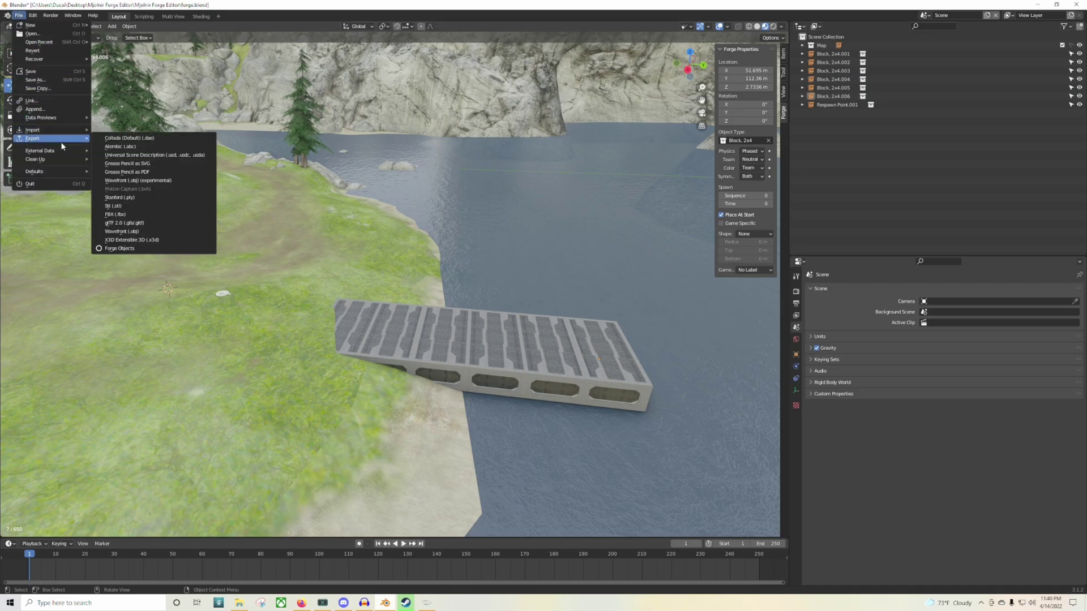
left_click(156, 248)
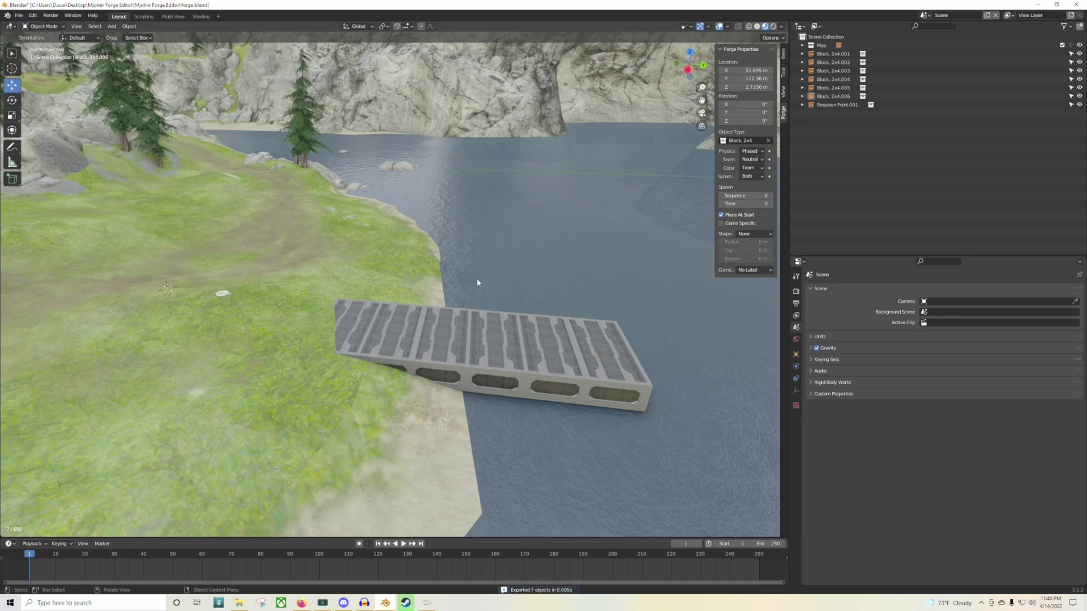
- Switch to Halo: The Master Chief Collection and start a new round of the Forge game
left_click(426, 603)
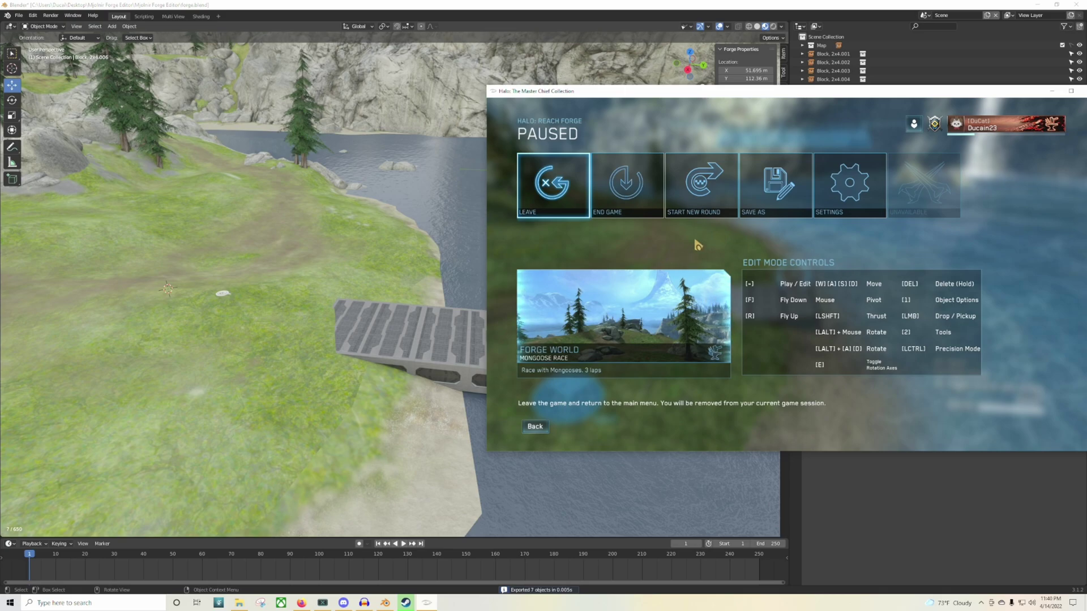
left_click(701, 187)
left_click(749, 292)
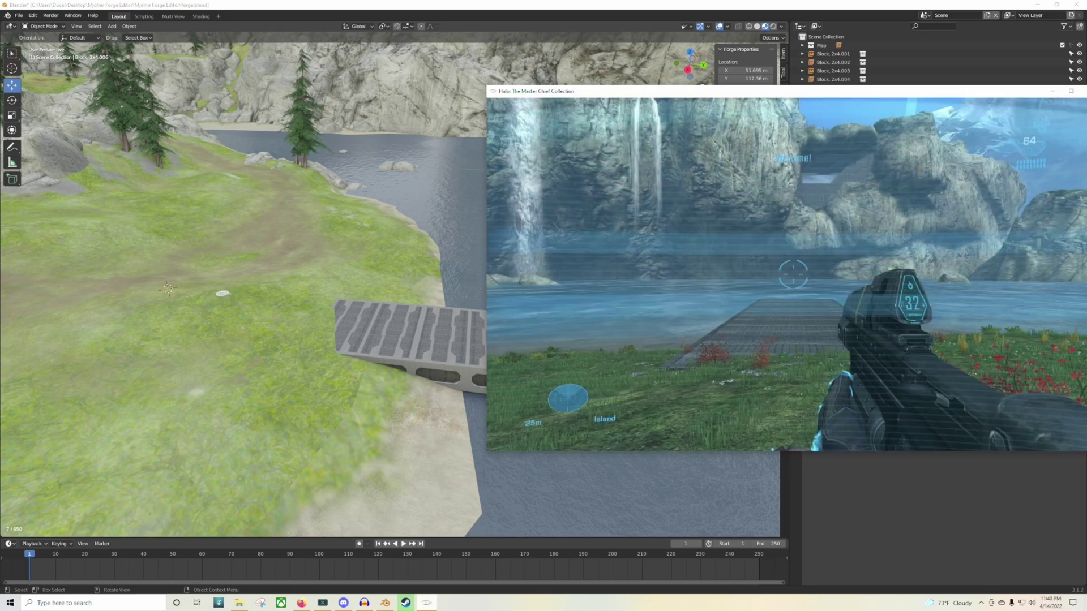
- Enter edit mode and fly around the island shore to inspect the extended block platform
key("Up")
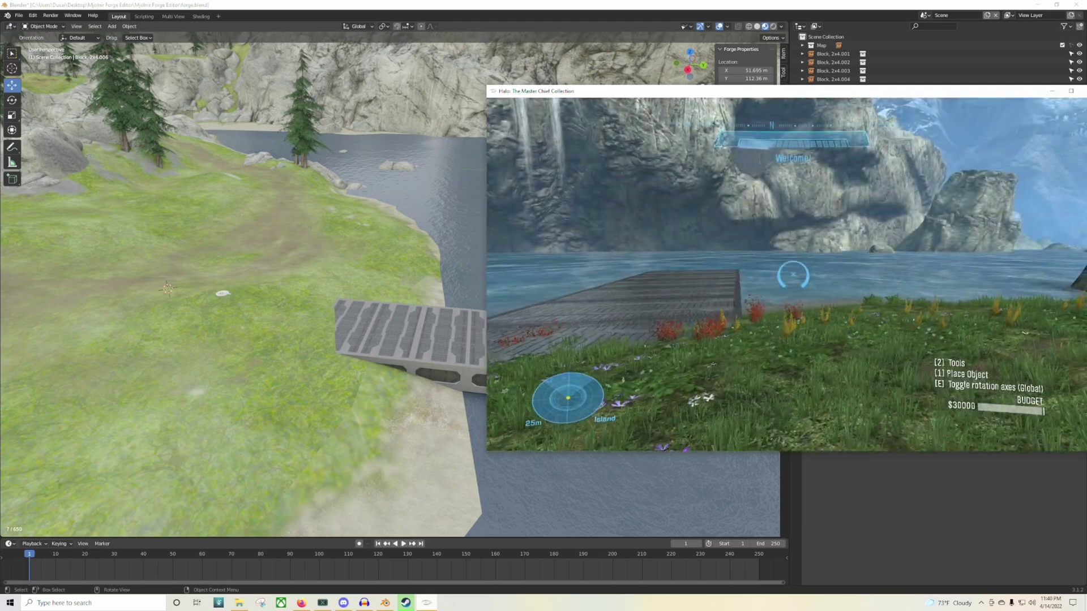
key("w")
key("s")
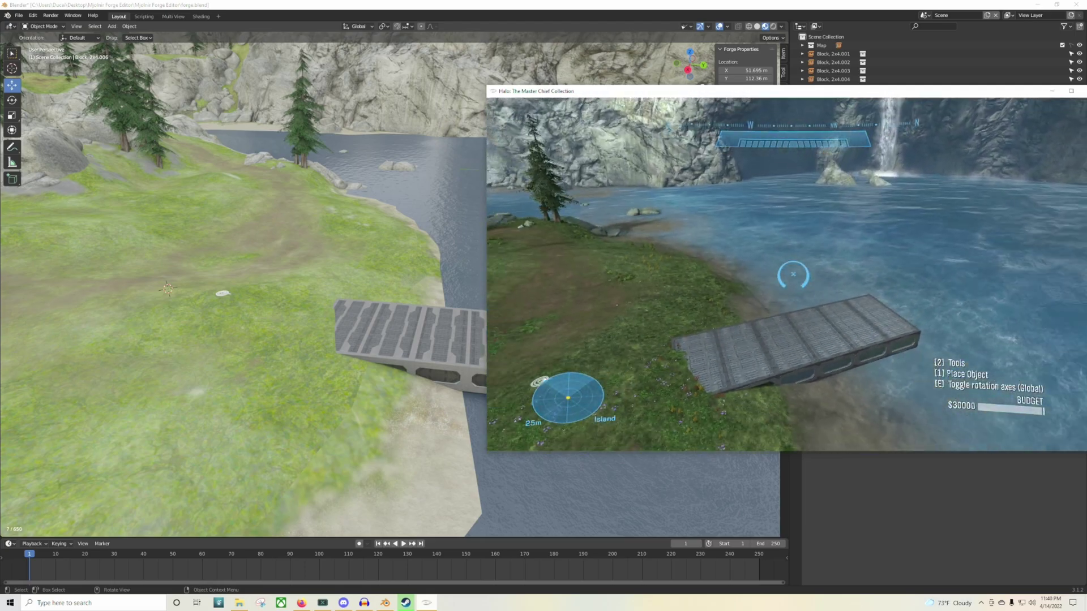
key("w")
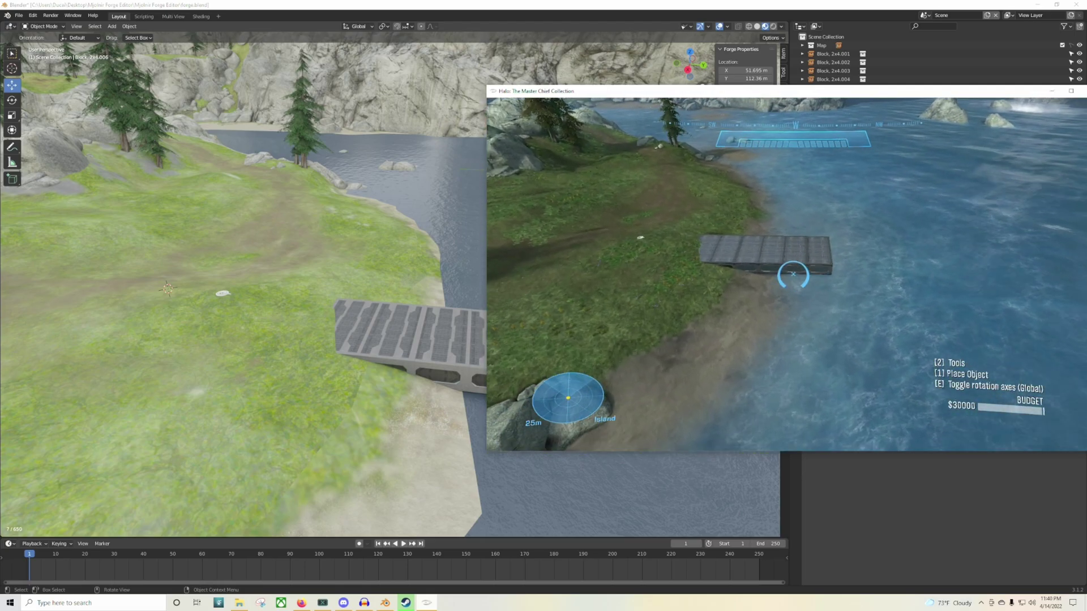
key("s")
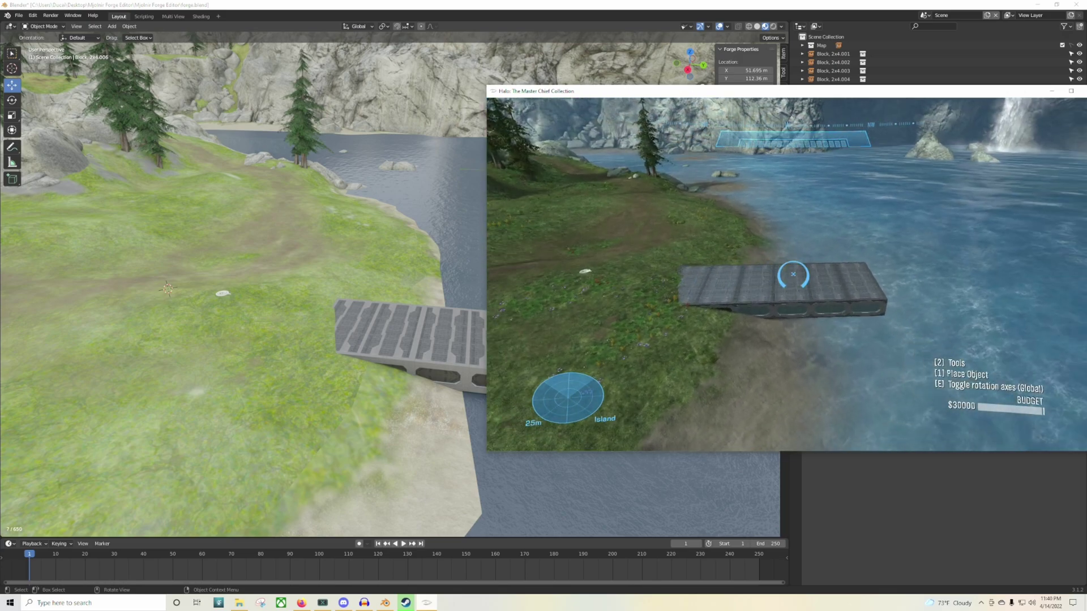
- Pause the game, move its window to uncover more of the Blender viewport, and resume play to compare the platforms
key("Escape")
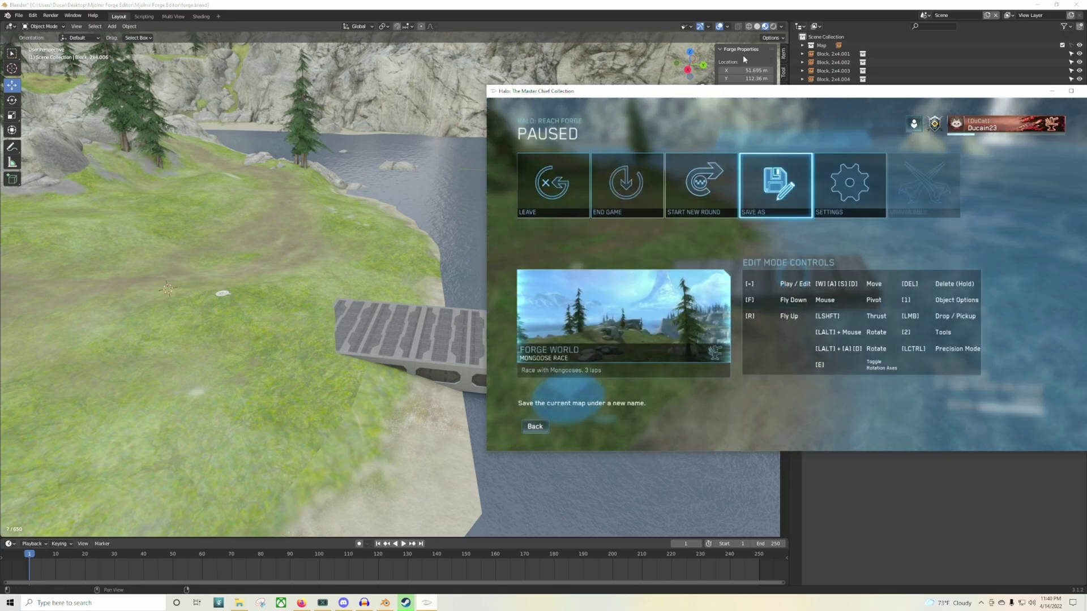
left_click_drag(728, 97, 780, 41)
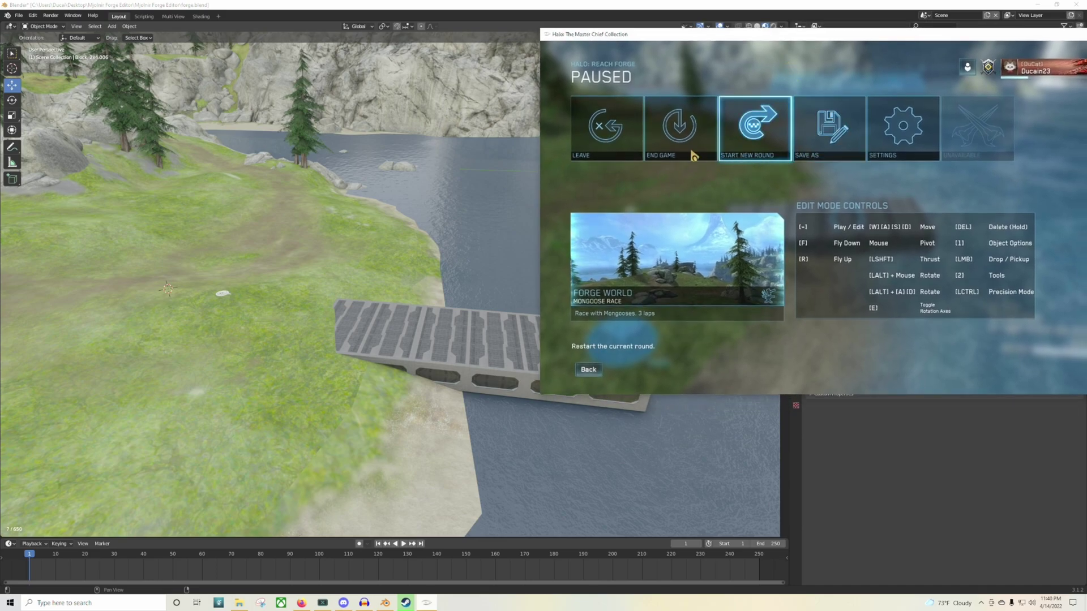
key("Escape")
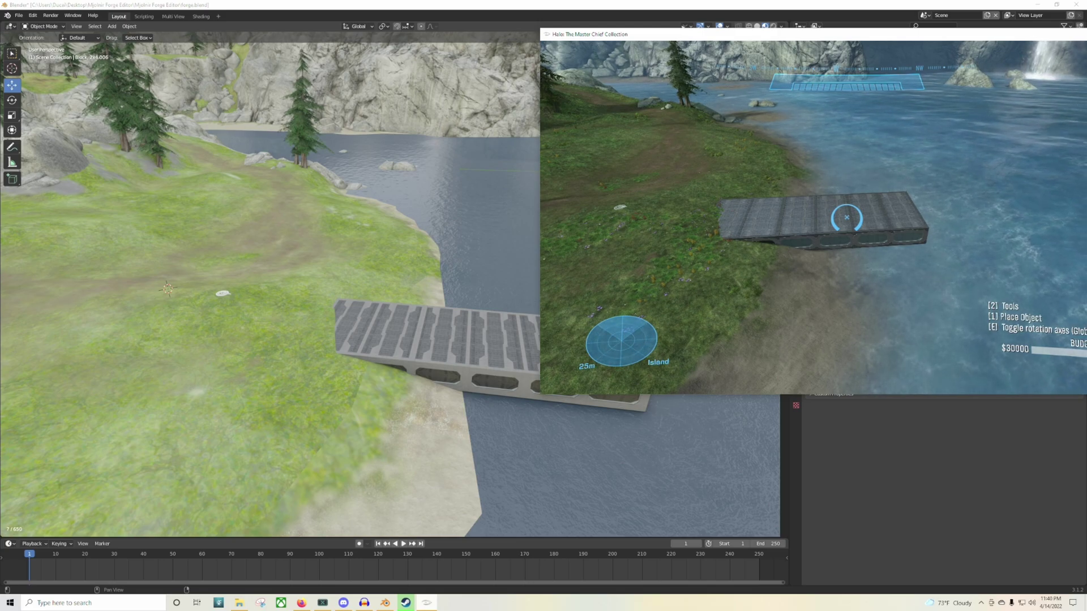
- Pause the game, switch to Blender and raise the platform's second block to about Z 6.8 m
key("Escape")
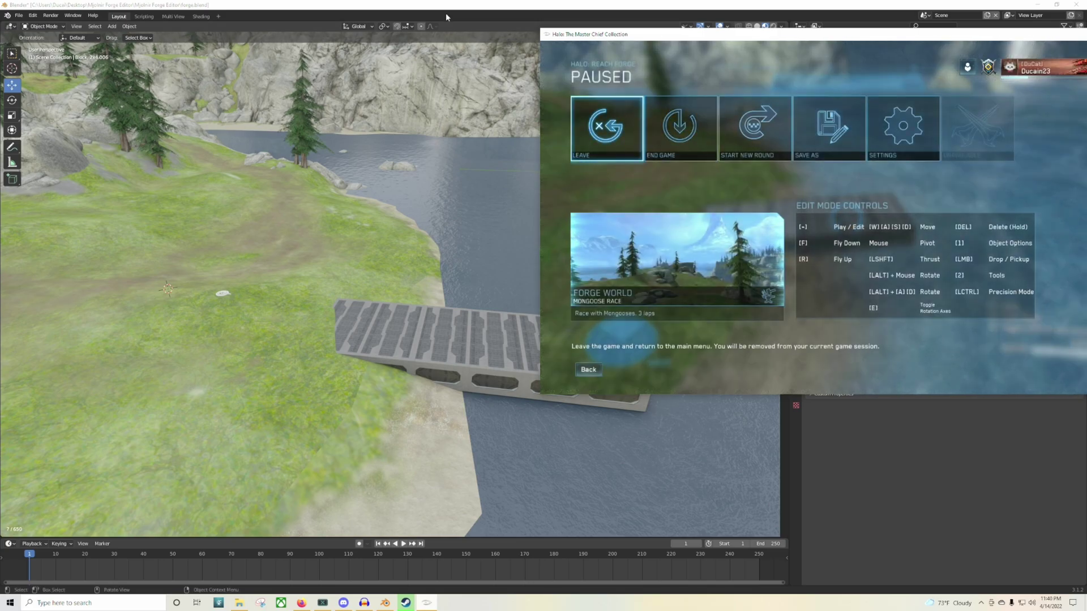
left_click(446, 12)
left_click(401, 347)
left_click_drag(391, 333, 388, 241)
- Set up an array from the raised block and set the array type to Curve
right_click(383, 225)
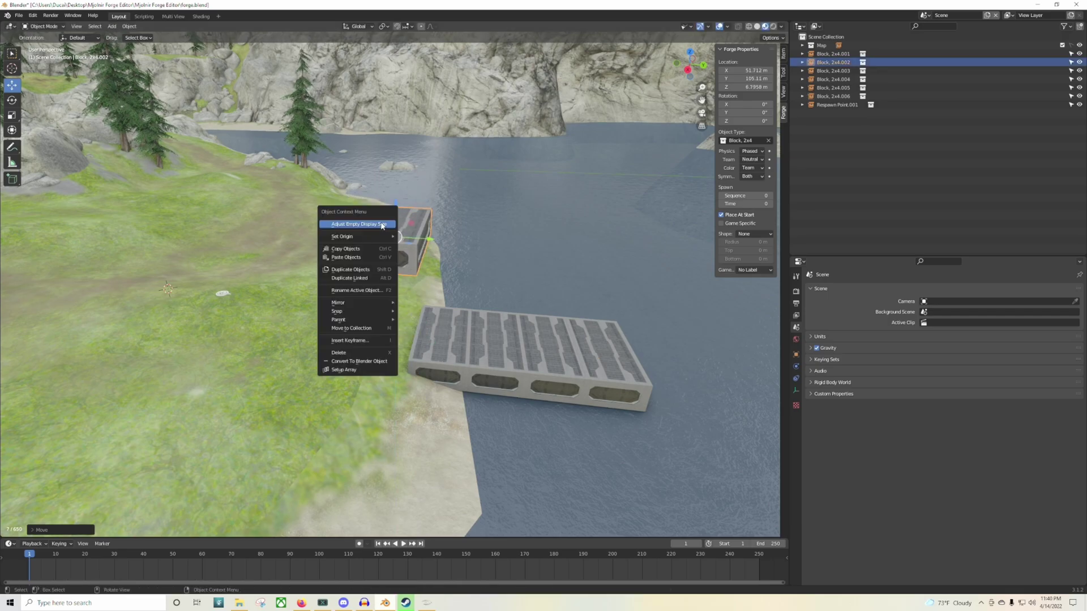
left_click(351, 370)
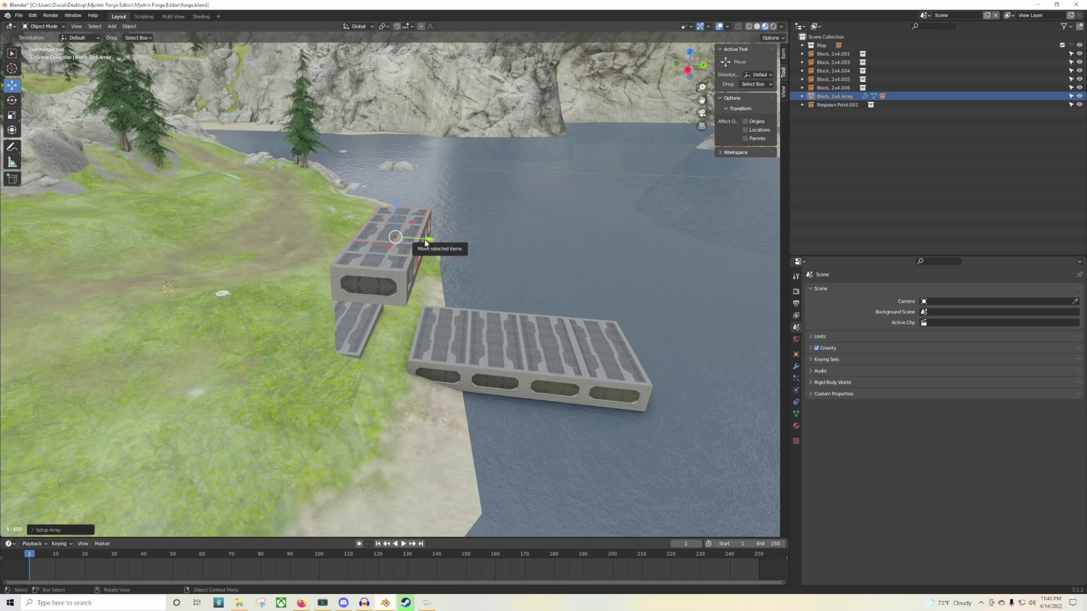
left_click(37, 531)
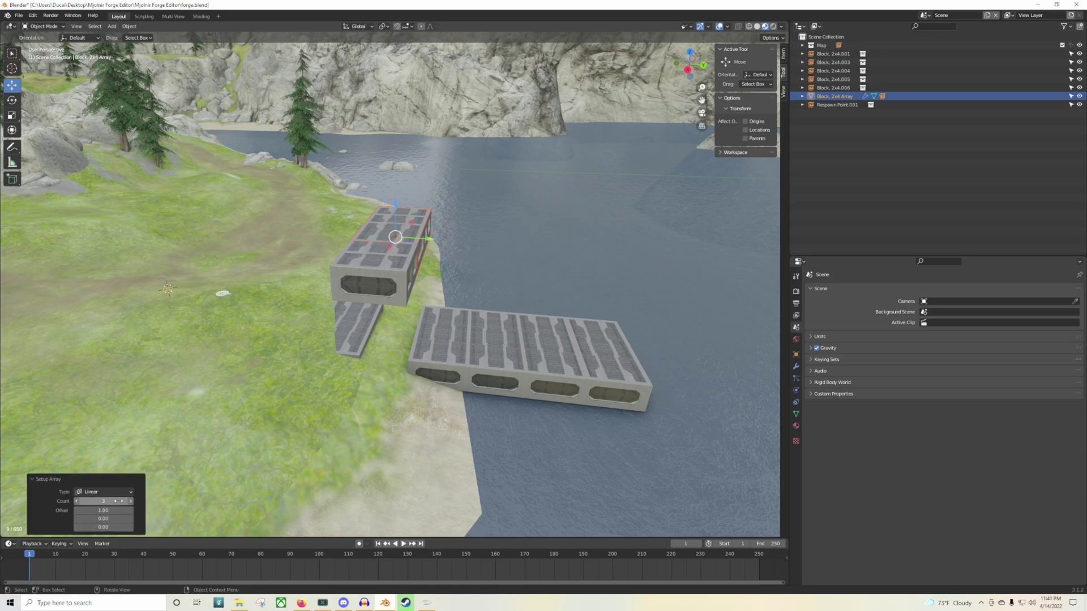
mouse_move(103, 501)
left_mouse_down()
mouse_move(160, 497)
mouse_move(110, 500)
left_mouse_up()
left_click(104, 492)
left_click(95, 518)
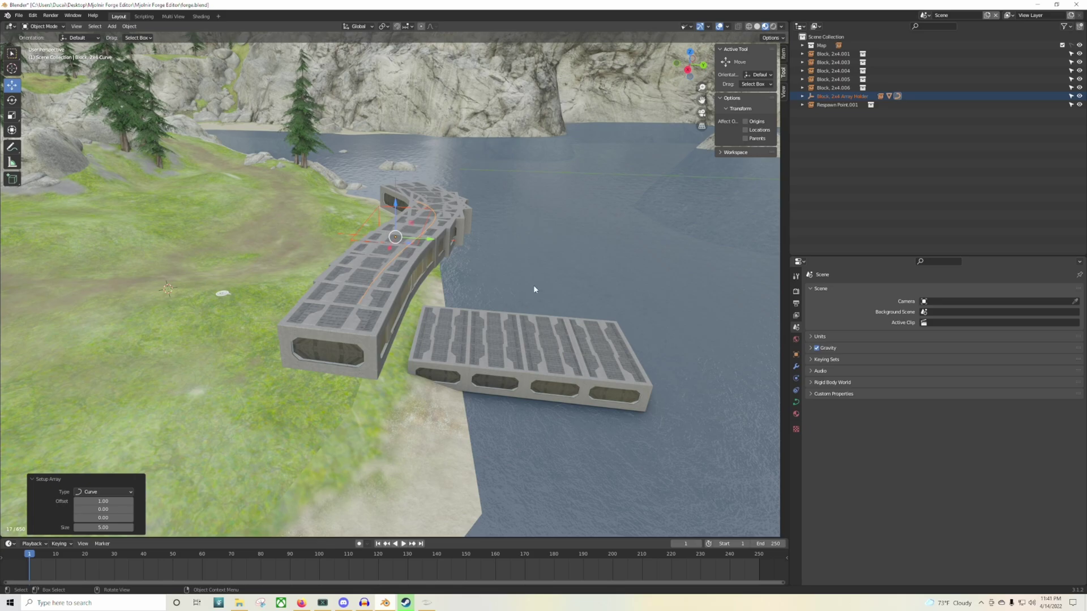
- Edit the array's curve, moving its end control point about 5.27 m along Y over the water and setting its tilt to 30.4°
left_click(432, 225)
left_click(431, 224)
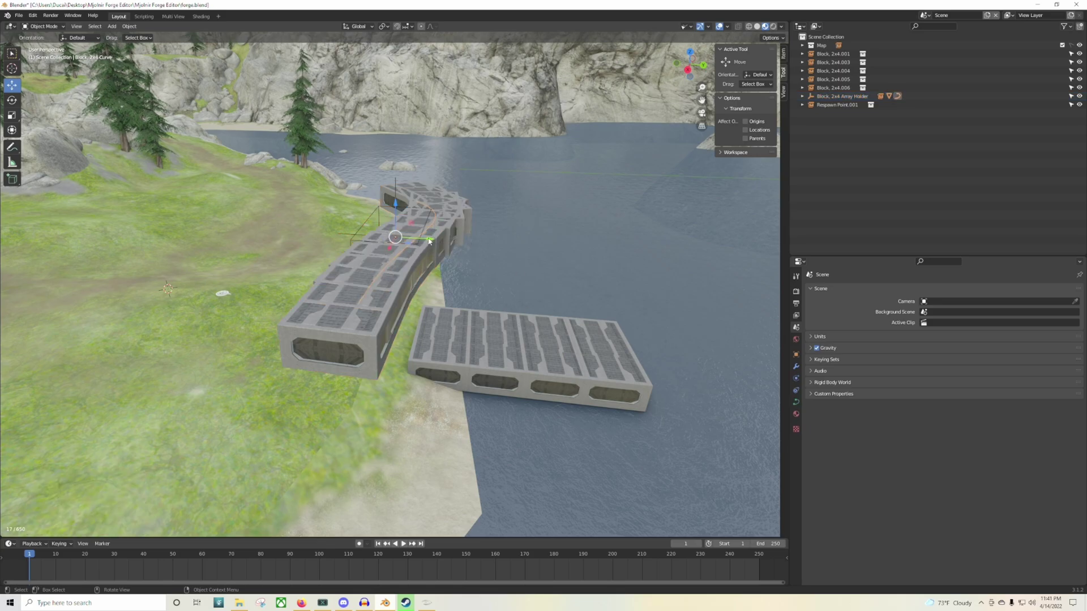
key("Tab")
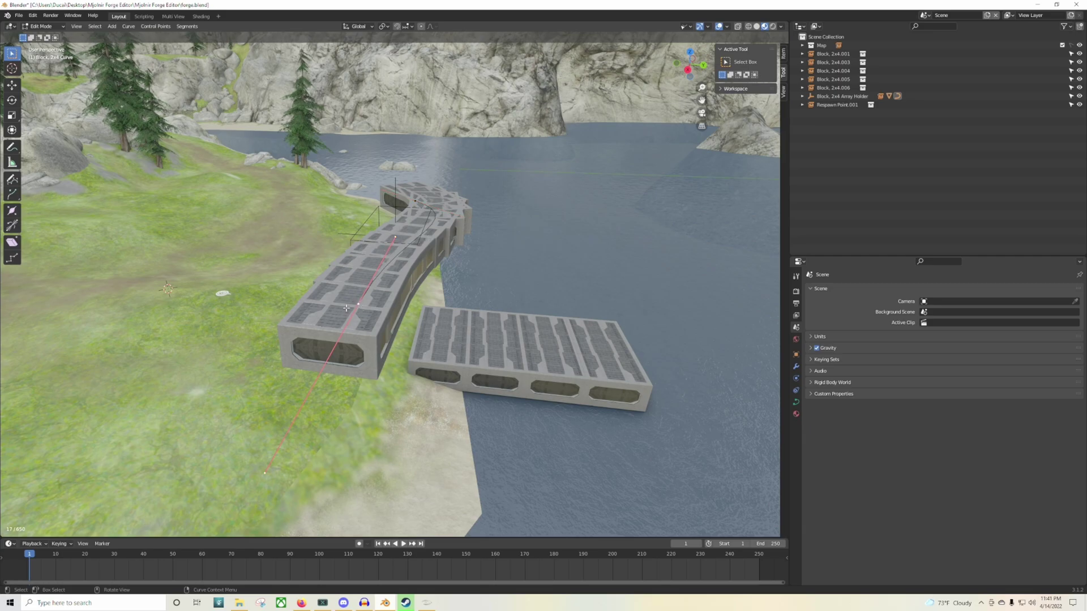
left_click(13, 86)
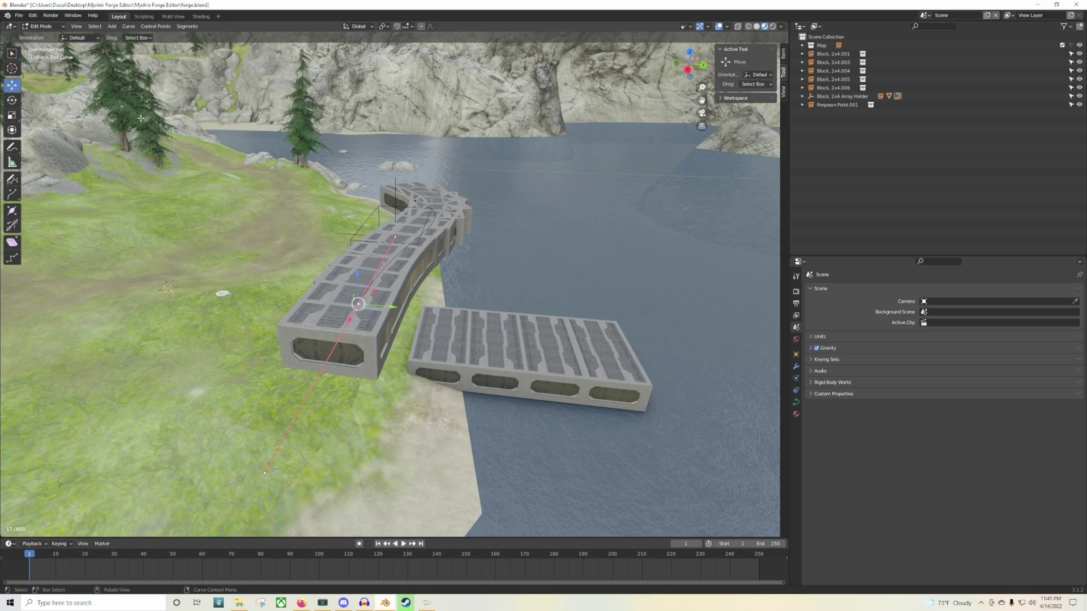
left_click(359, 304)
left_click_drag(359, 304, 584, 312)
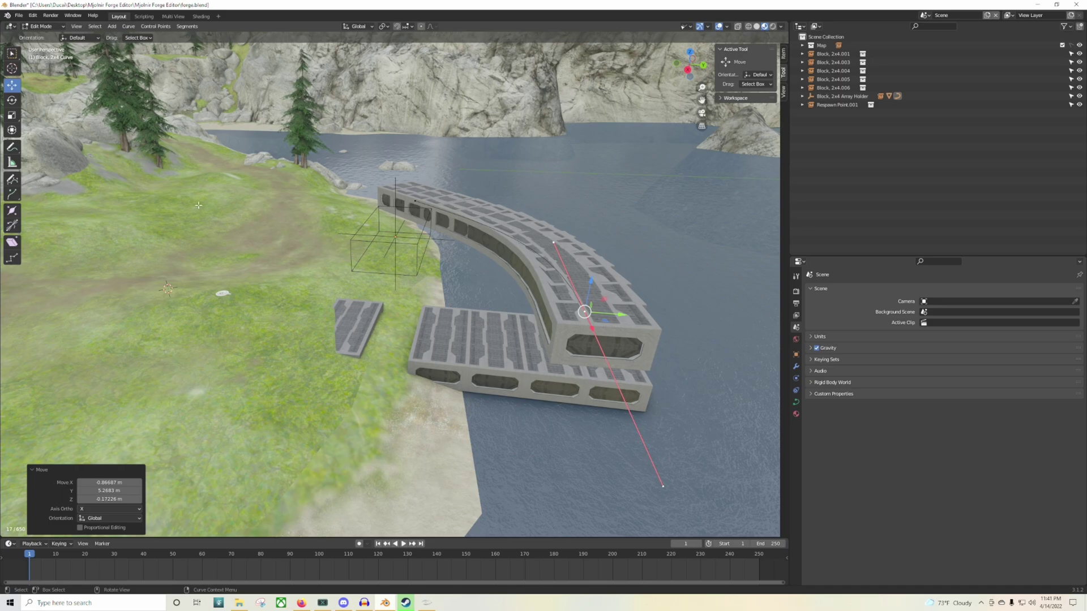
left_click(784, 54)
mouse_move(746, 125)
left_mouse_down()
mouse_move(771, 125)
mouse_move(756, 125)
left_mouse_up()
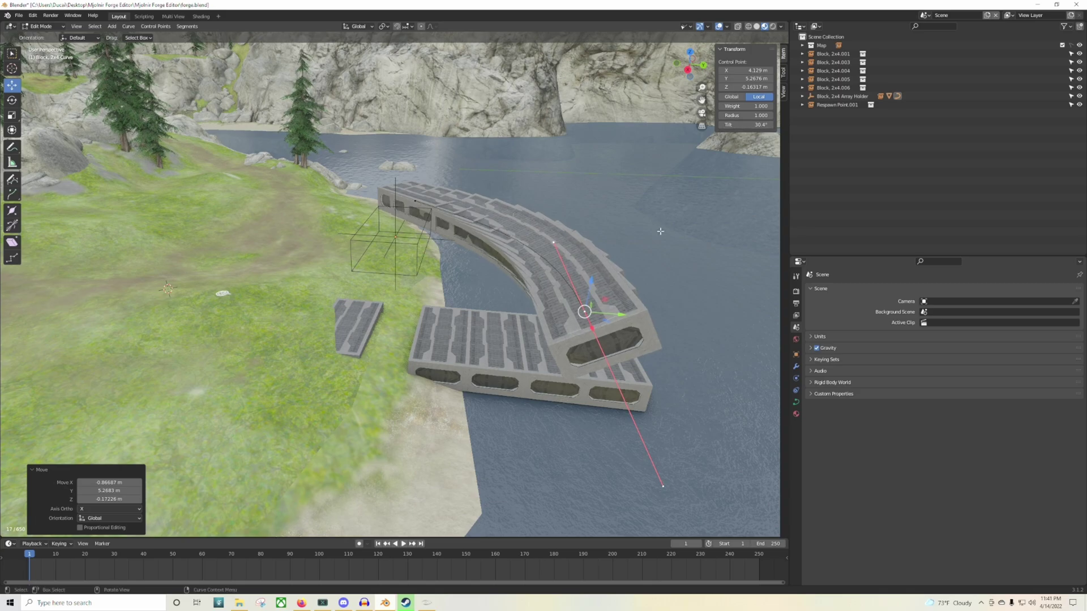